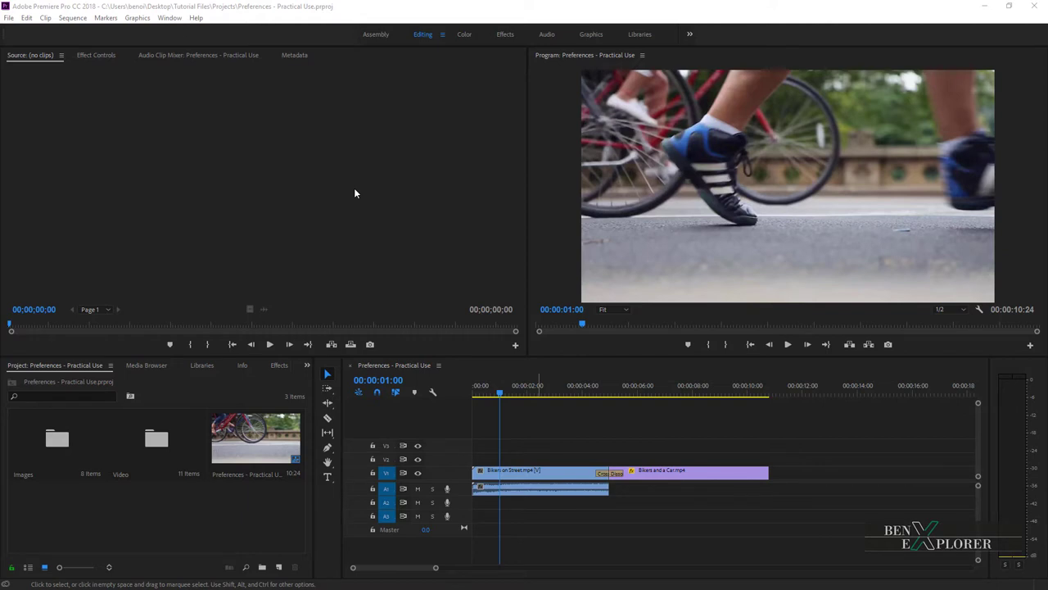
# Open the General preferences and set At Startup to Open Most Recent.
pyautogui.click(26, 17)
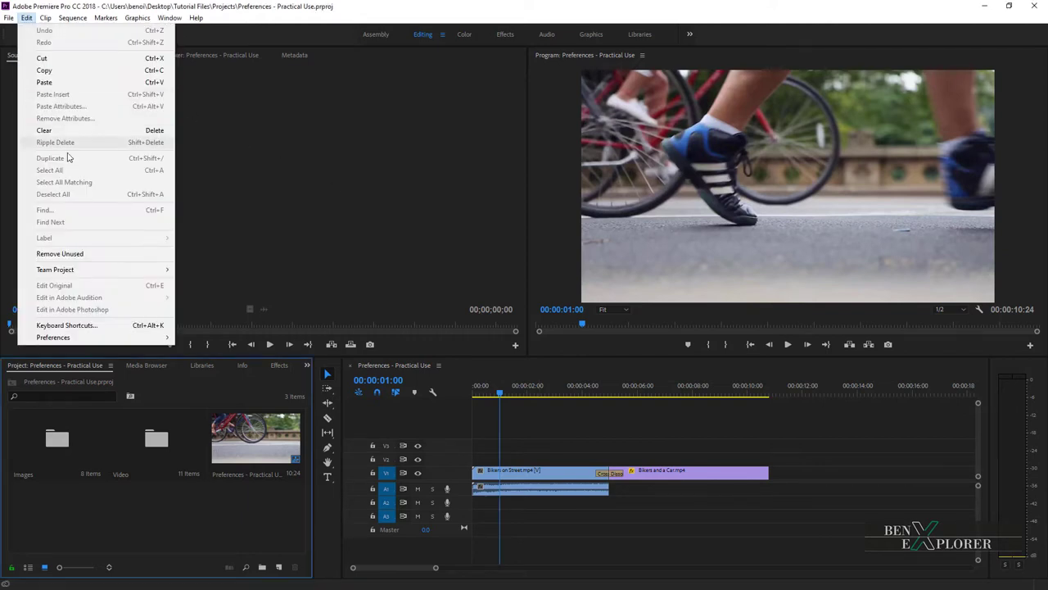
pyautogui.moveTo(116, 336)
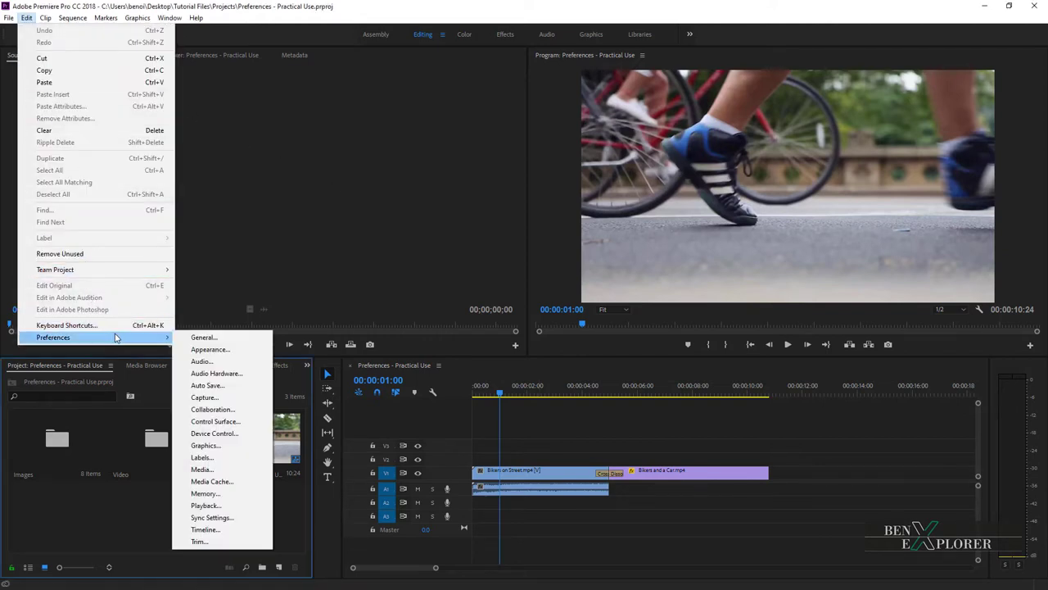
pyautogui.click(185, 338)
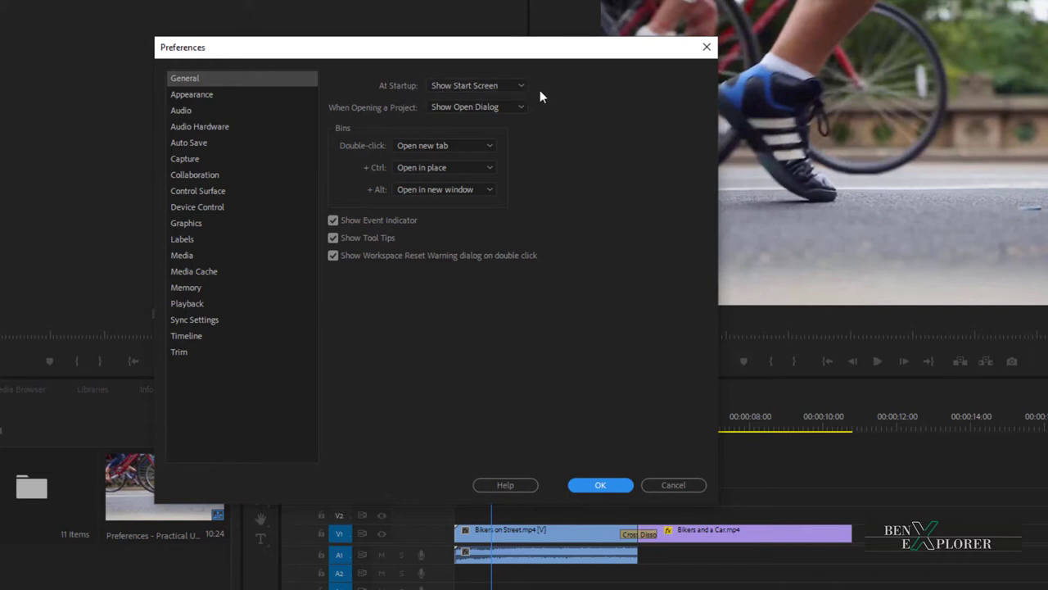
pyautogui.click(515, 87)
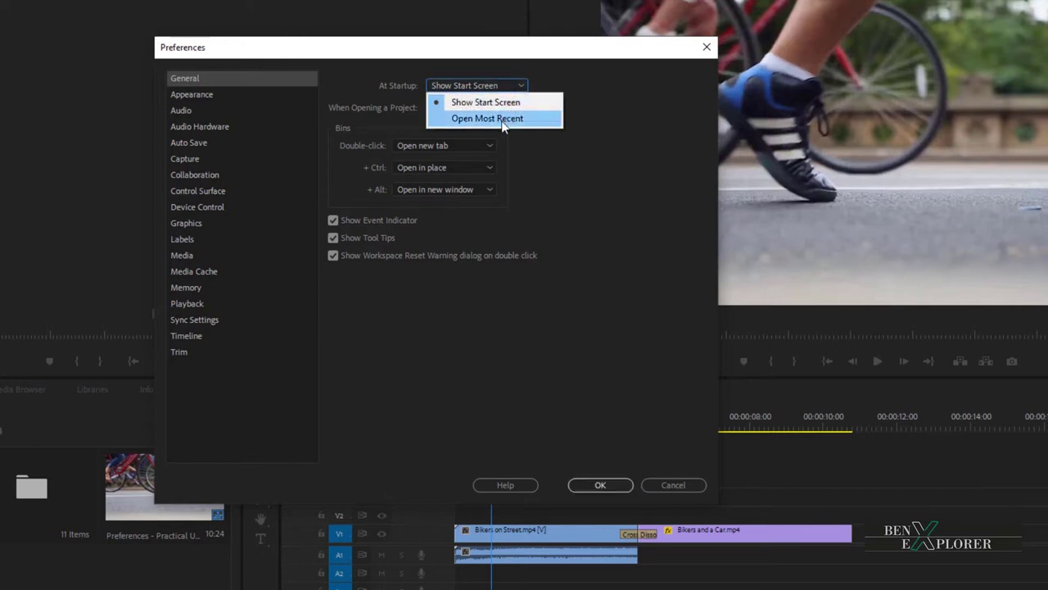
pyautogui.click(501, 120)
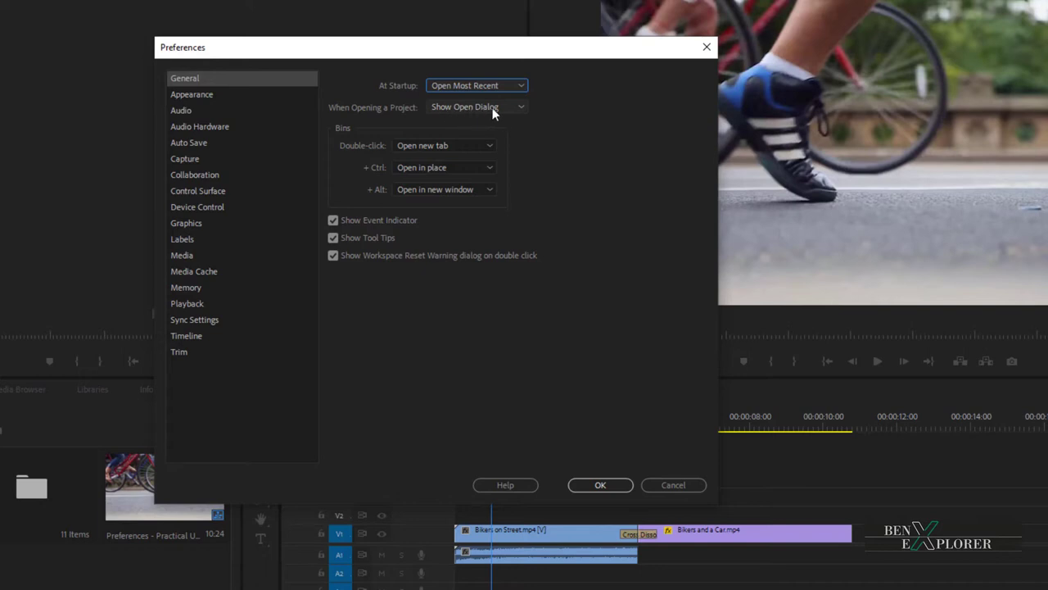
pyautogui.click(520, 107)
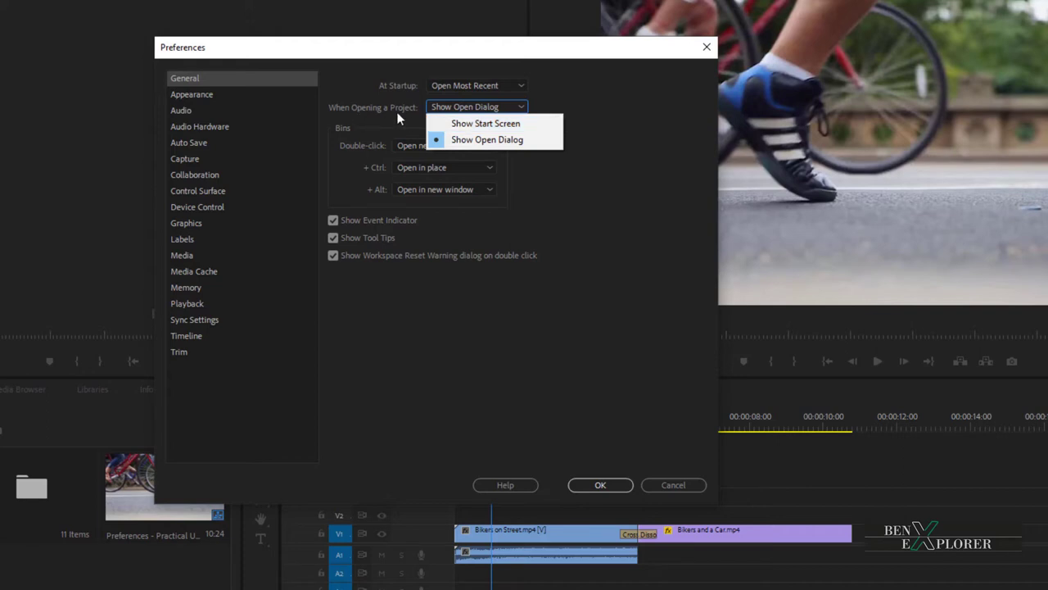
# Leave project opening on Show Open Dialog and confirm the preferences with OK.
pyautogui.click(613, 140)
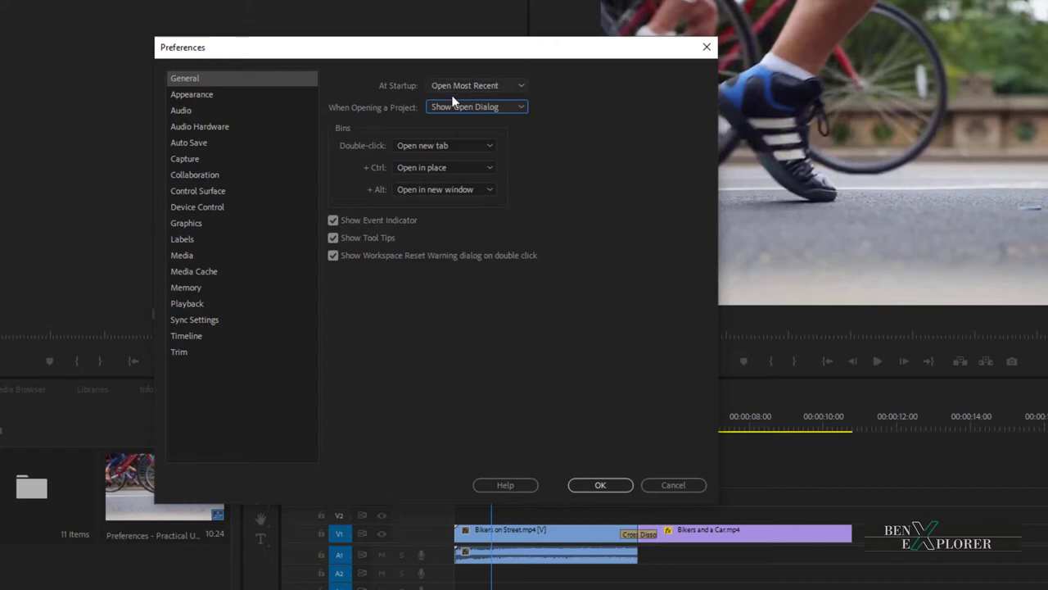
pyautogui.click(601, 485)
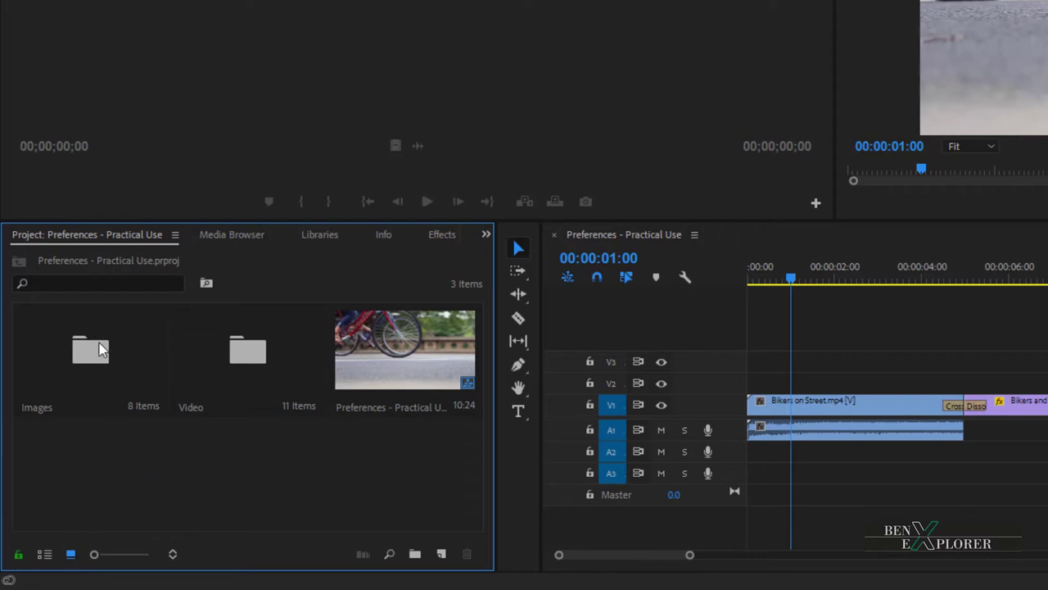
# Open the Video folder as its own bin tab, then return to the Project panel.
pyautogui.doubleClick(245, 358)
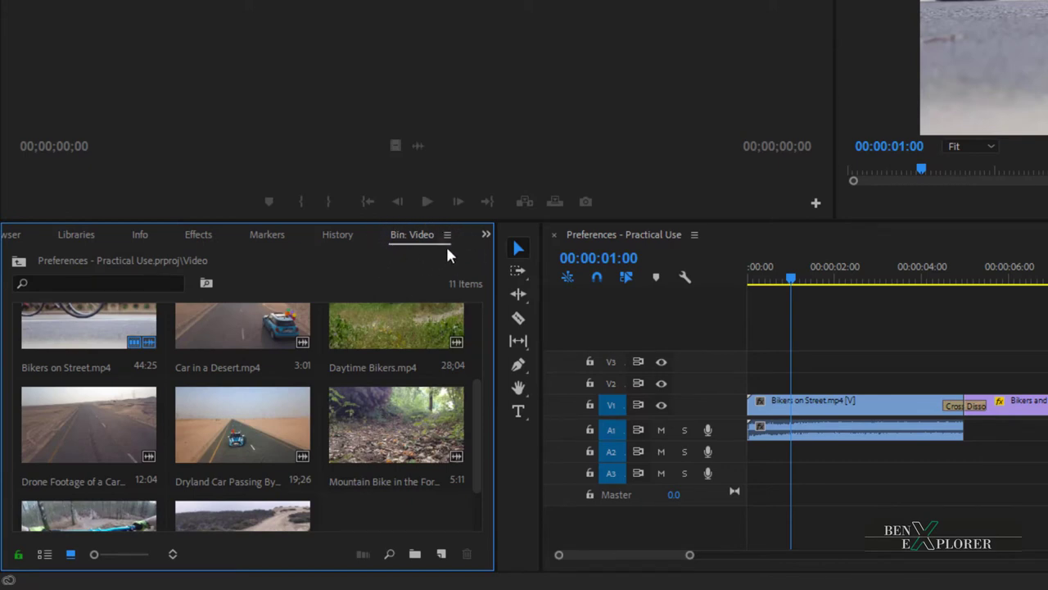
pyautogui.click(487, 235)
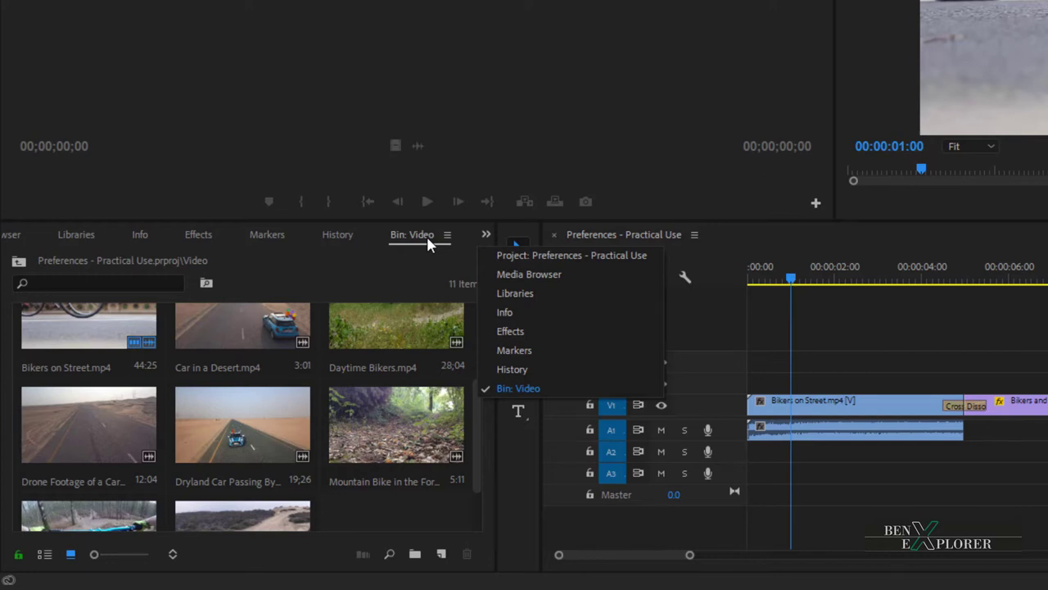
pyautogui.click(388, 280)
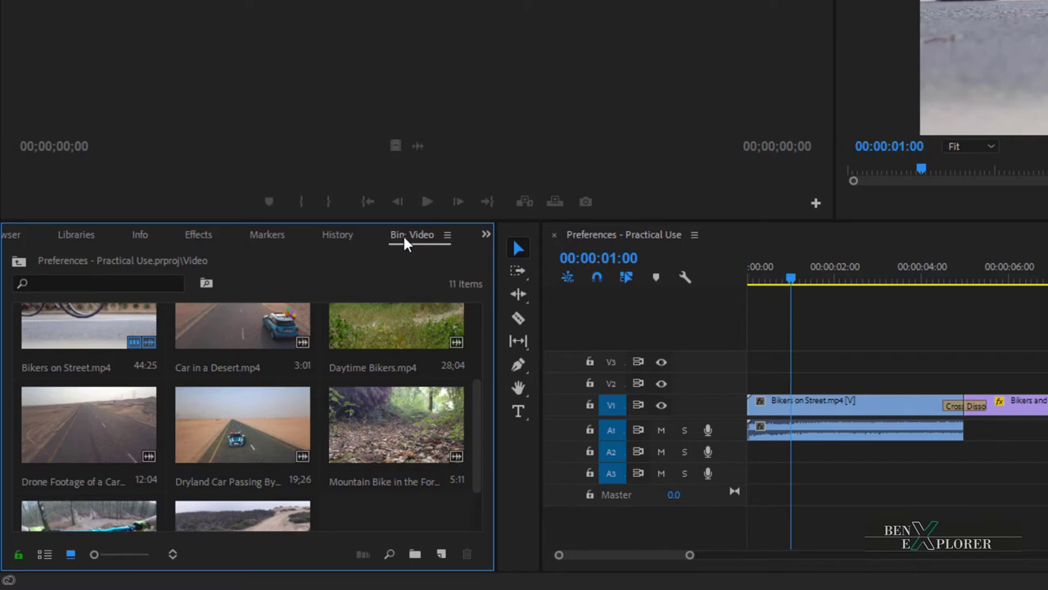
pyautogui.click(484, 235)
pyautogui.click(524, 219)
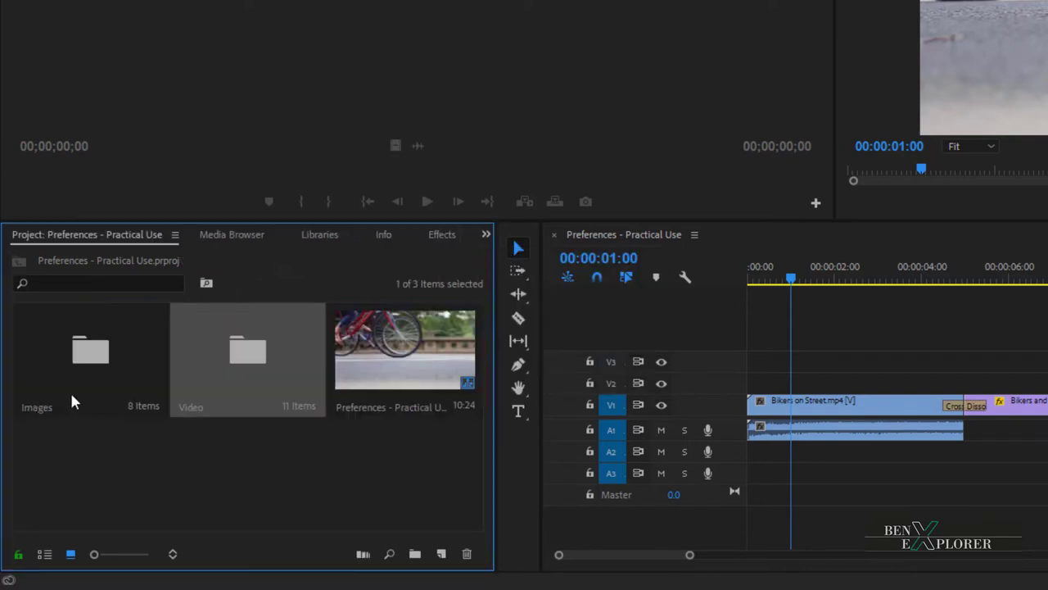
# Open the Images folder as a bin tab and switch between the Video and Images bins.
pyautogui.doubleClick(98, 351)
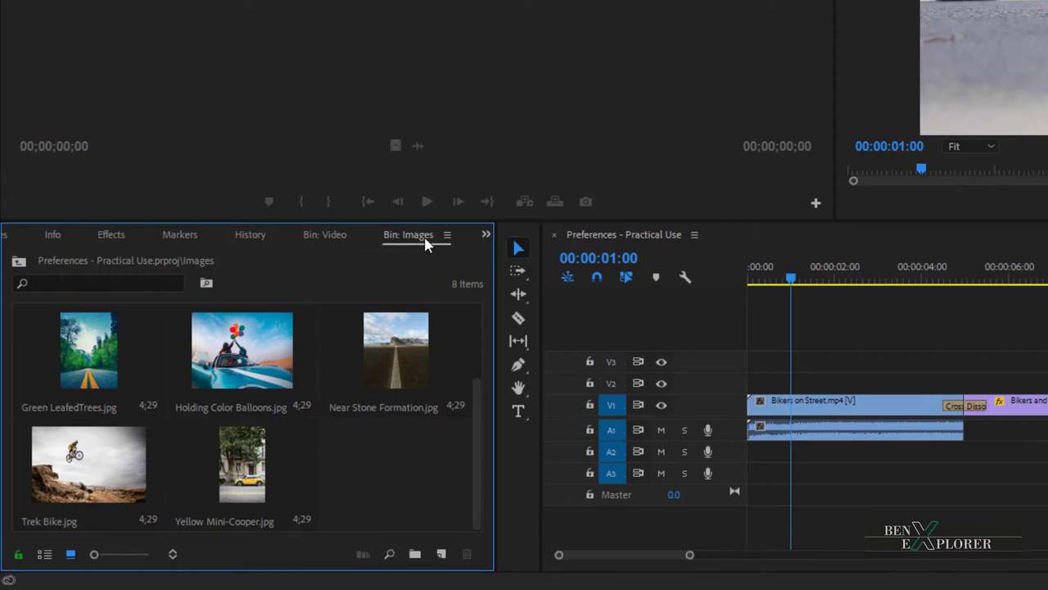
pyautogui.click(325, 234)
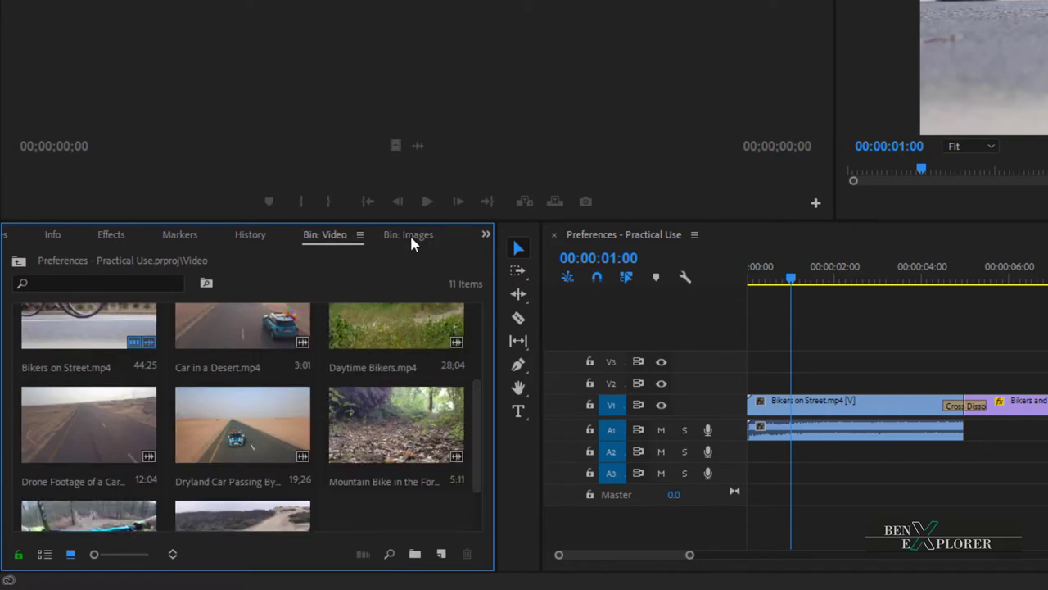
pyautogui.click(409, 235)
pyautogui.click(326, 238)
pyautogui.click(401, 237)
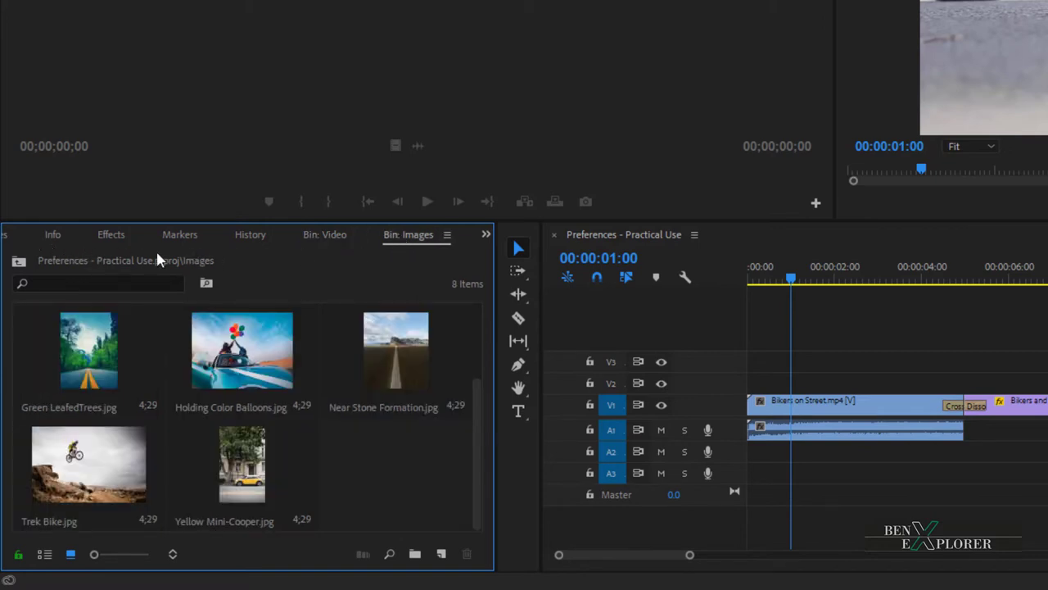
pyautogui.click(486, 235)
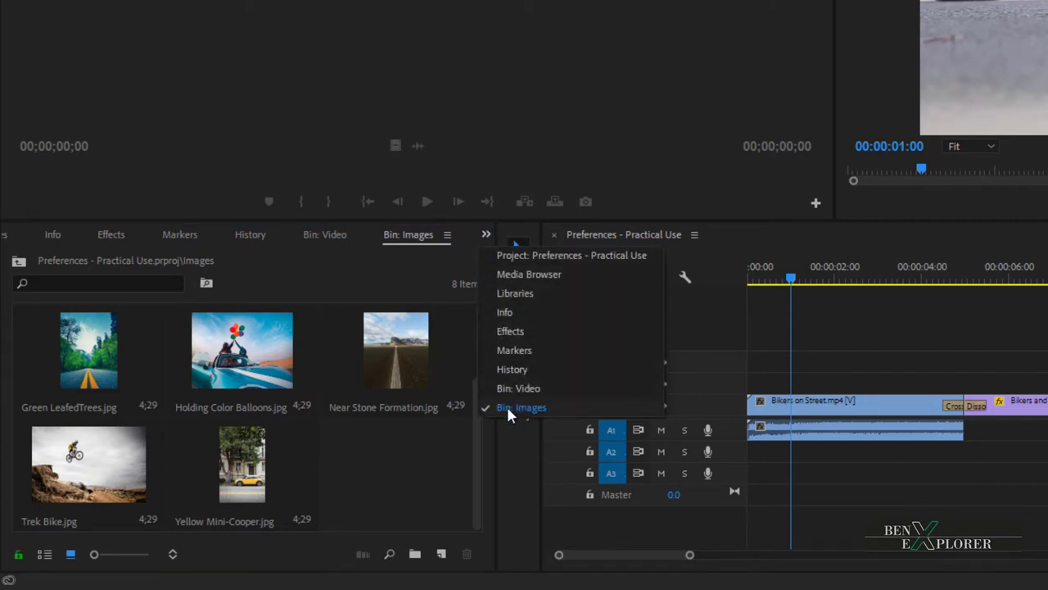
# Close the Images bin with Close Panel from its menu and the Video bin with Ctrl+W.
pyautogui.click(409, 244)
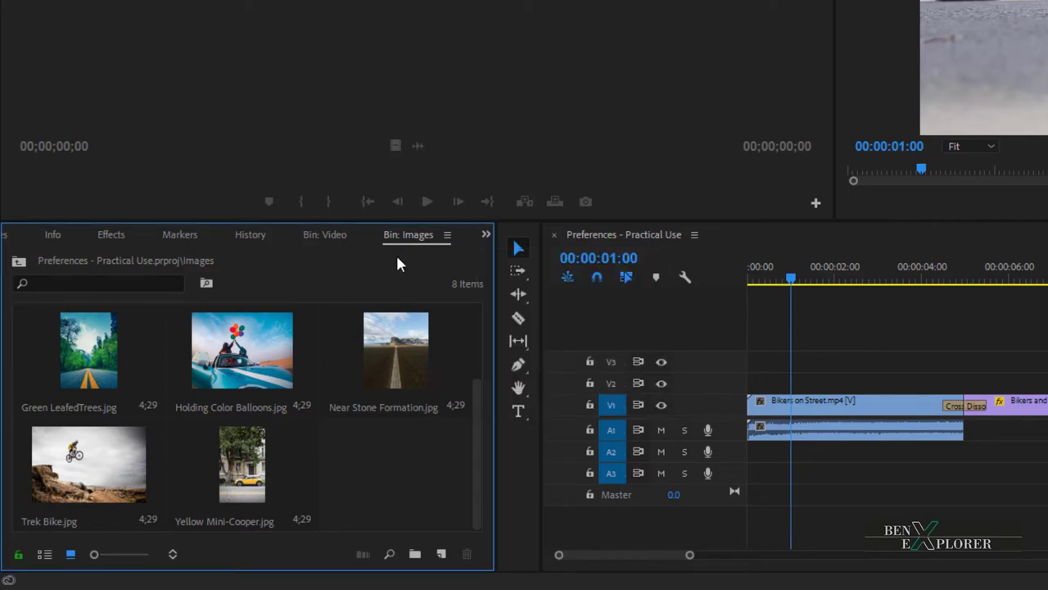
pyautogui.click(447, 235)
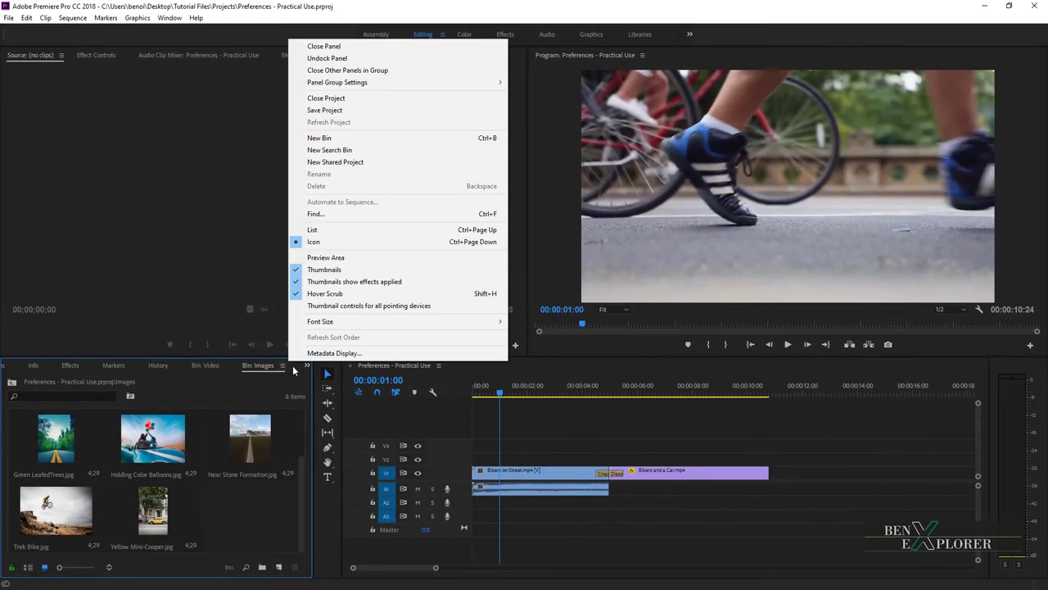
pyautogui.click(332, 49)
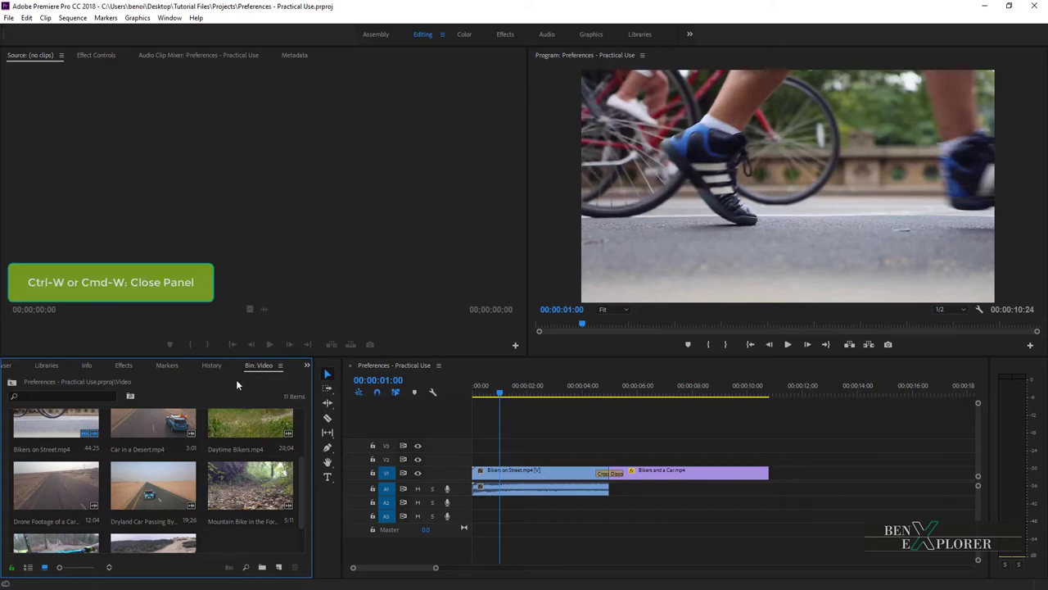
pyautogui.hotkey('ctrl', 'w')
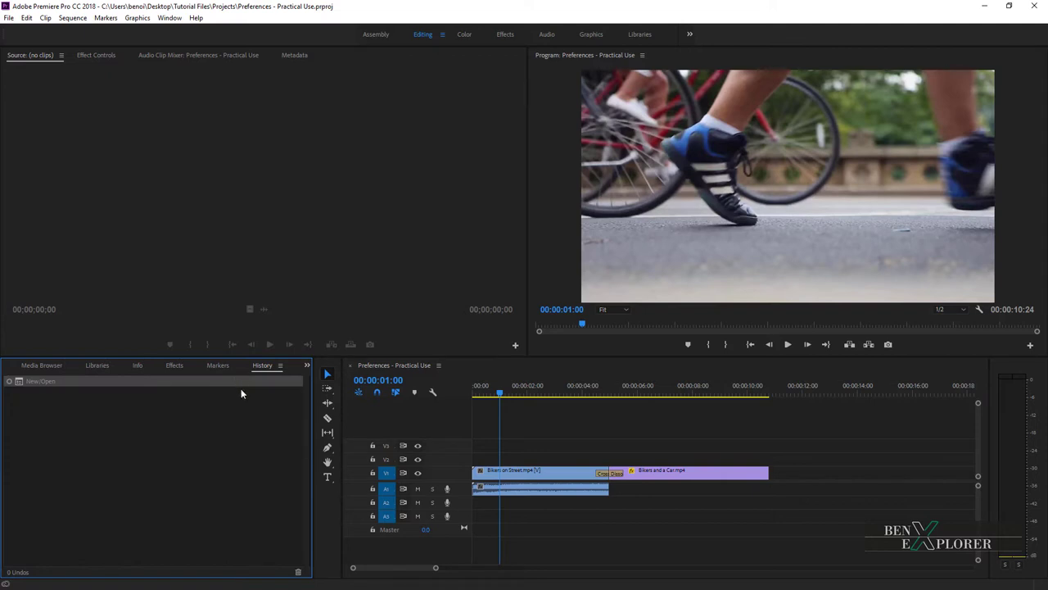
# Restore the Project panel from the panel list and open the Video folder in place.
pyautogui.click(307, 366)
pyautogui.click(325, 379)
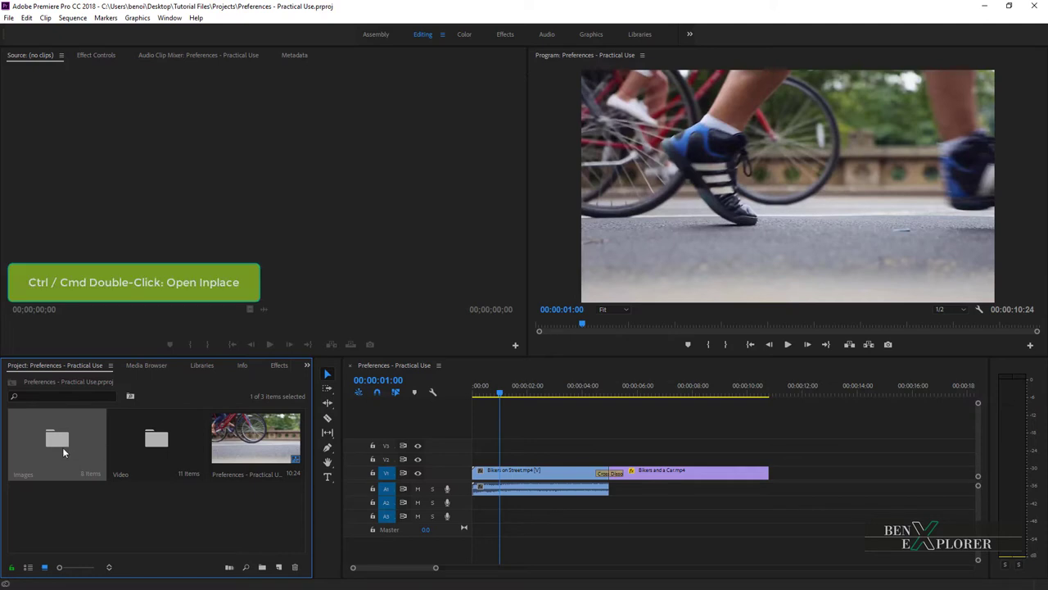
pyautogui.keyDown('ctrl'); pyautogui.doubleClick(157, 447); pyautogui.keyUp('ctrl')
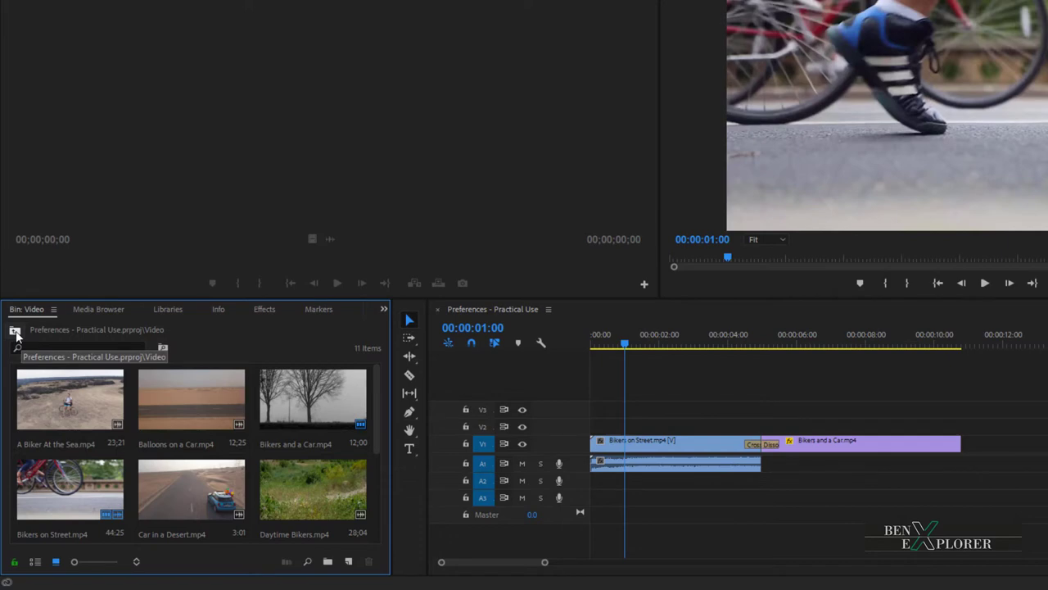
pyautogui.click(16, 333)
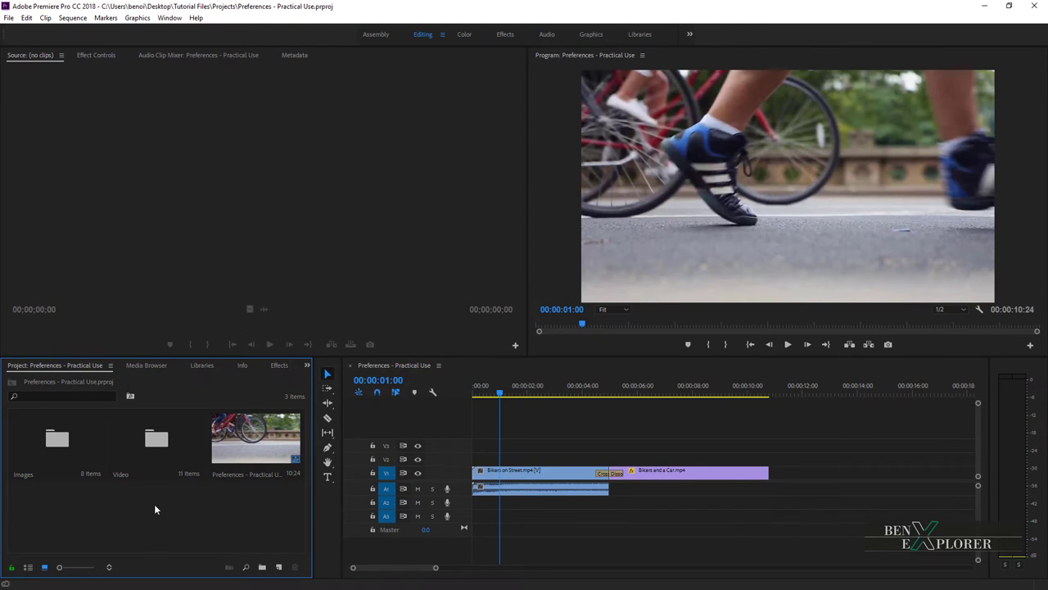
pyautogui.keyDown('alt'); pyautogui.doubleClick(160, 444); pyautogui.keyUp('alt')
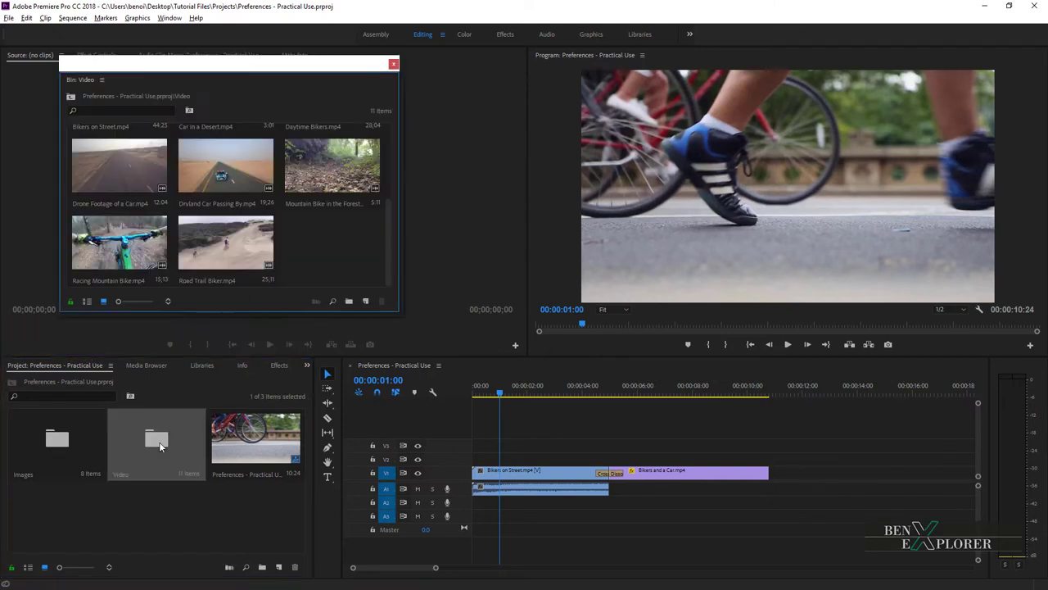
pyautogui.moveTo(229, 79); pyautogui.dragTo(215, 133)
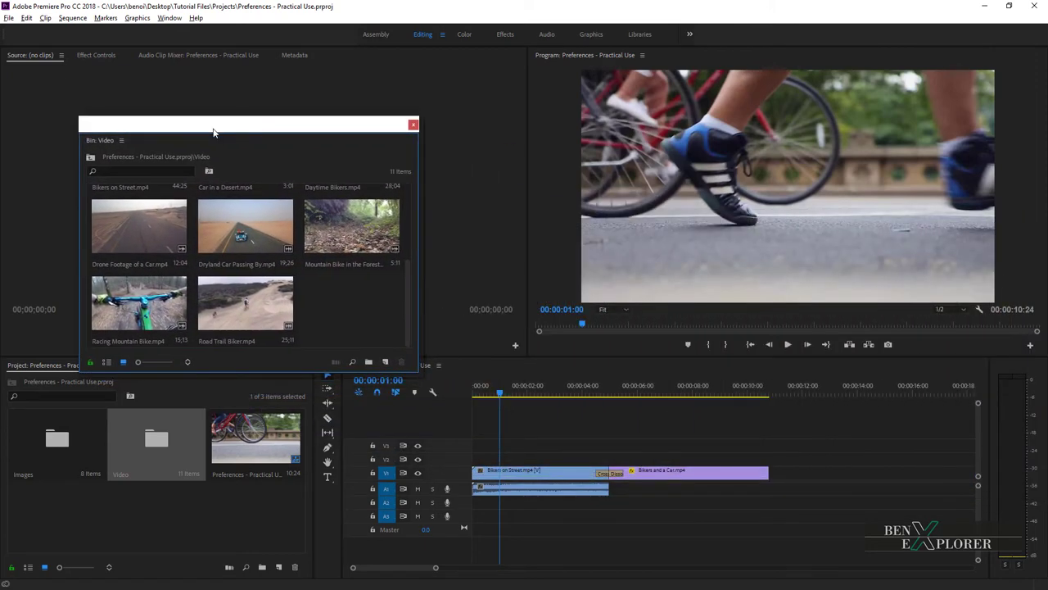
pyautogui.click(413, 126)
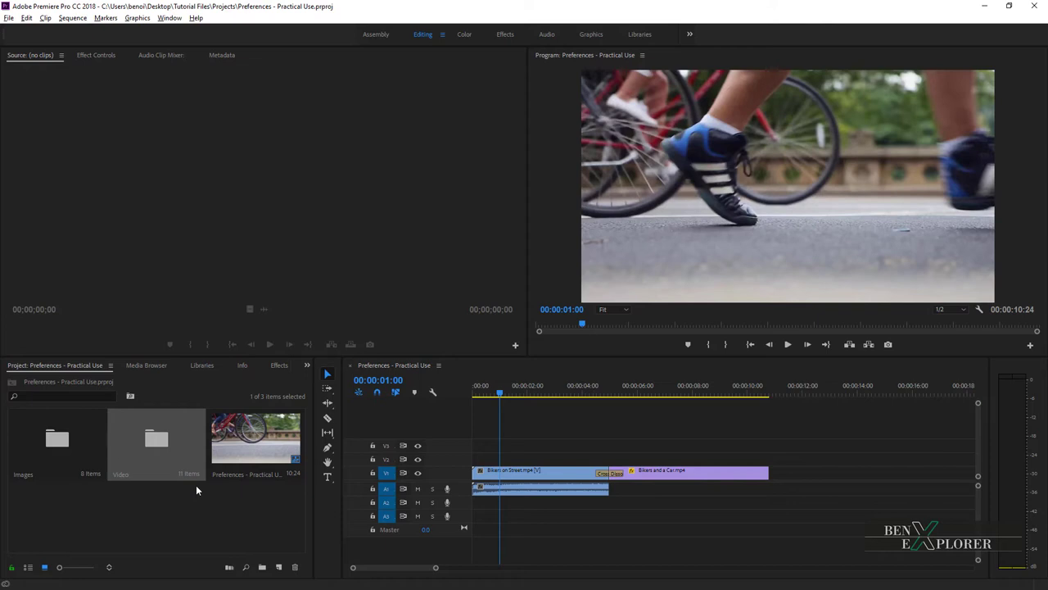
# Reopen the Video bin in a separate tab, close it, and bring the Project panel forward.
pyautogui.doubleClick(159, 442)
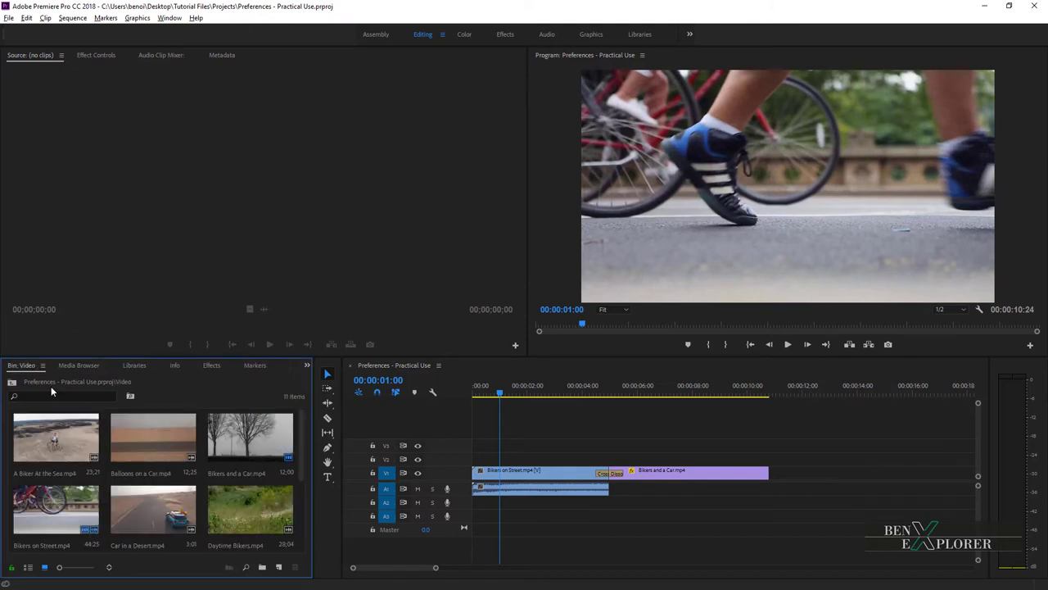
pyautogui.click(12, 382)
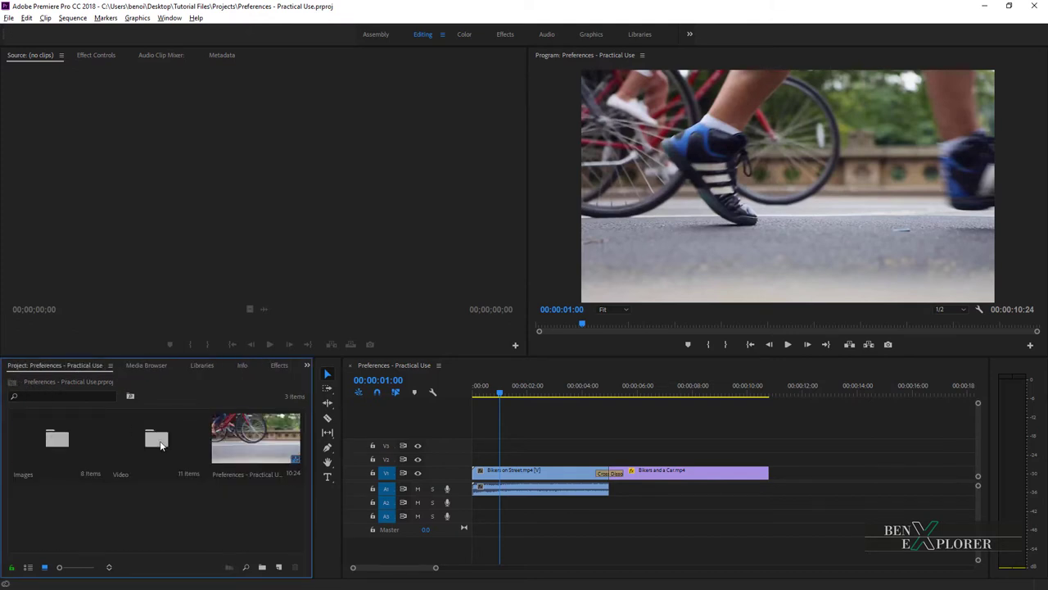
pyautogui.doubleClick(160, 443)
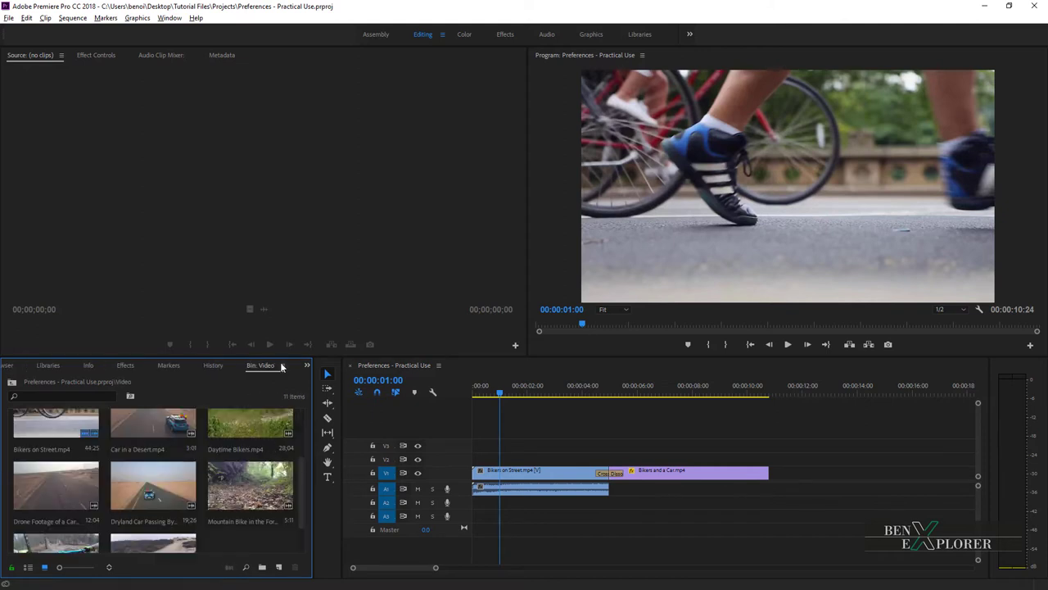
pyautogui.click(281, 366)
pyautogui.click(315, 46)
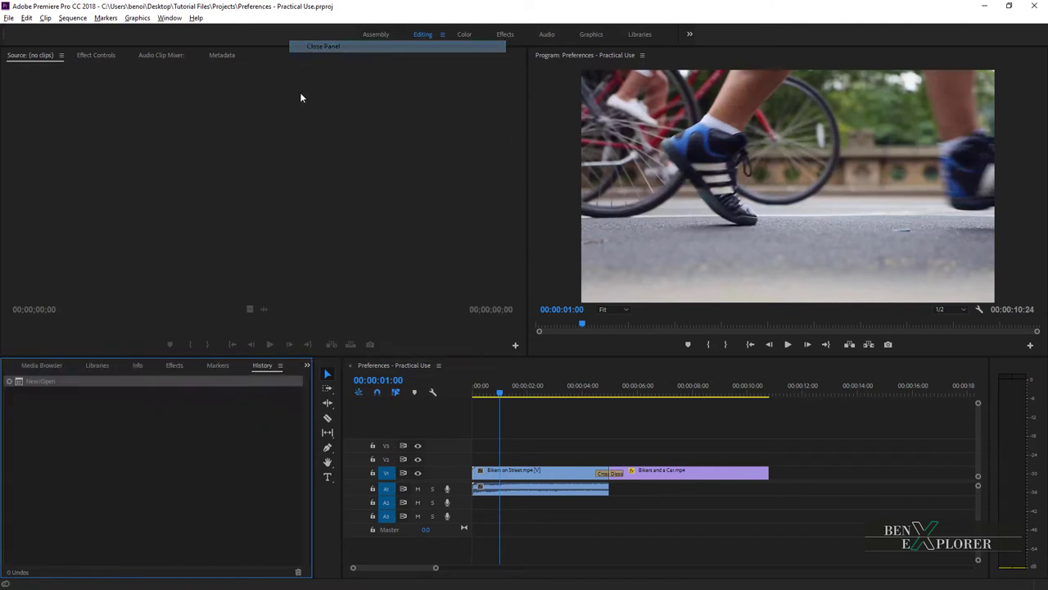
pyautogui.click(307, 366)
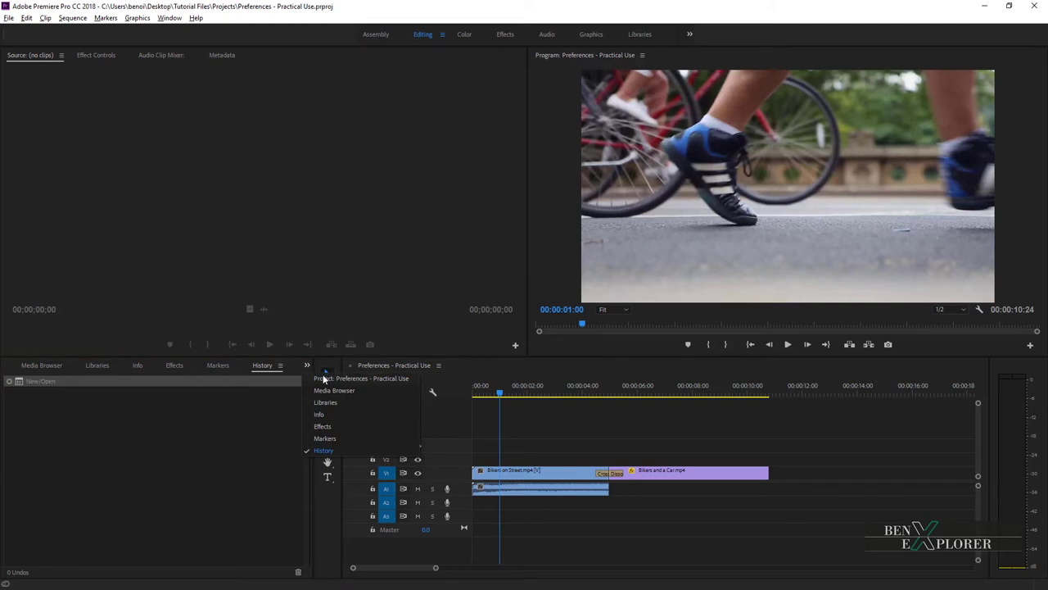
pyautogui.click(326, 380)
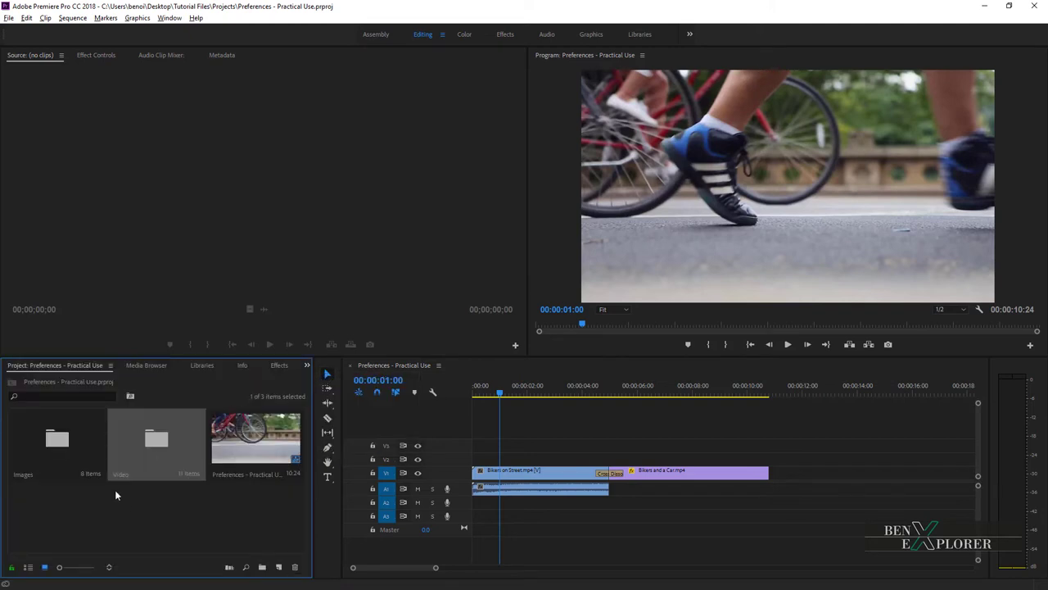
# In General preferences, set bin double-click to Open in place and Ctrl+double-click to Open new tab.
pyautogui.click(27, 18)
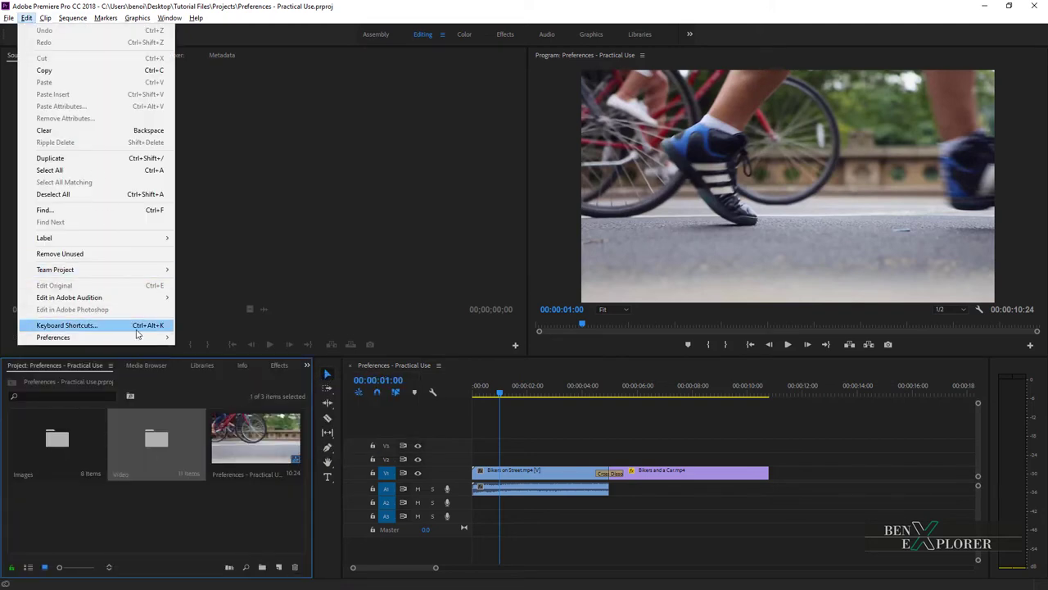
pyautogui.click(360, 223)
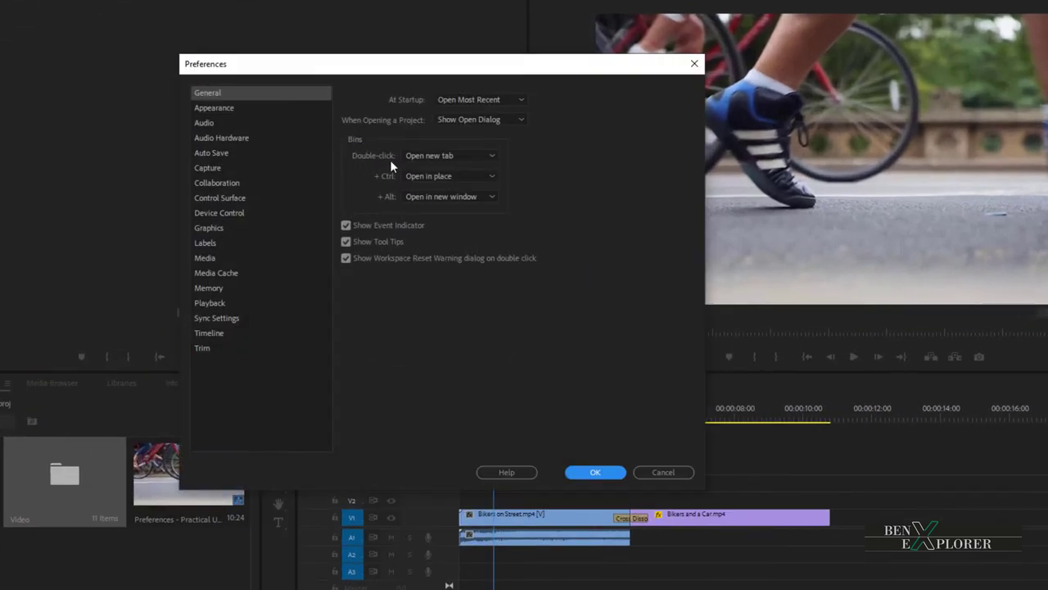
pyautogui.click(483, 158)
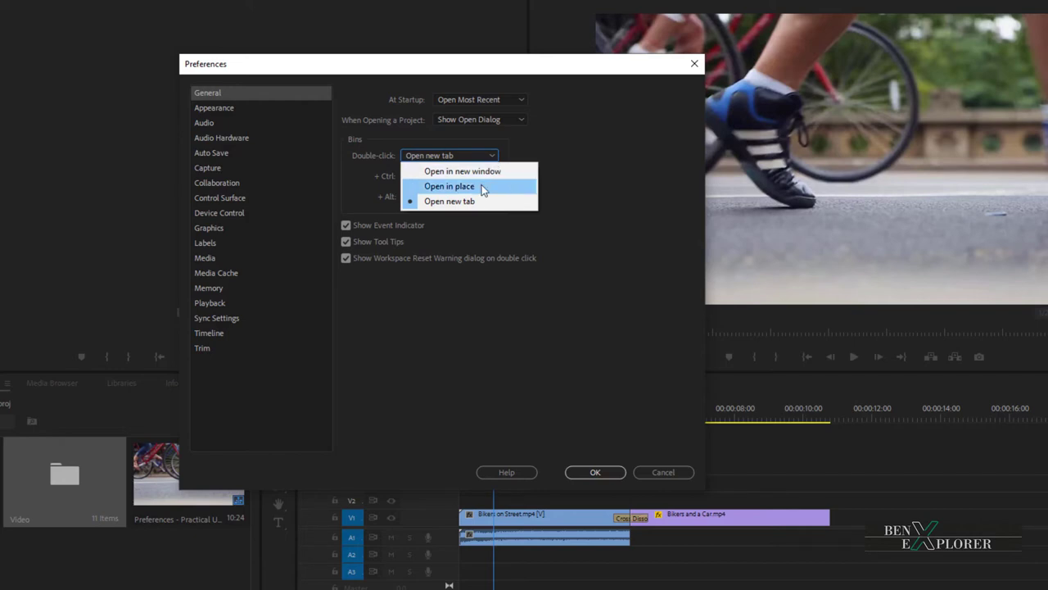
pyautogui.click(482, 187)
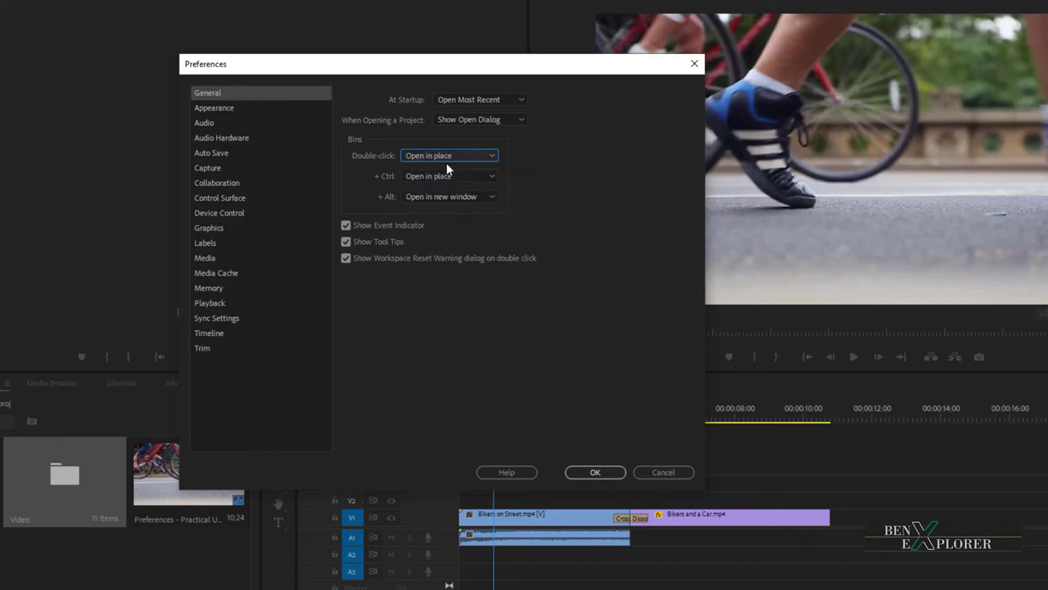
pyautogui.click(491, 177)
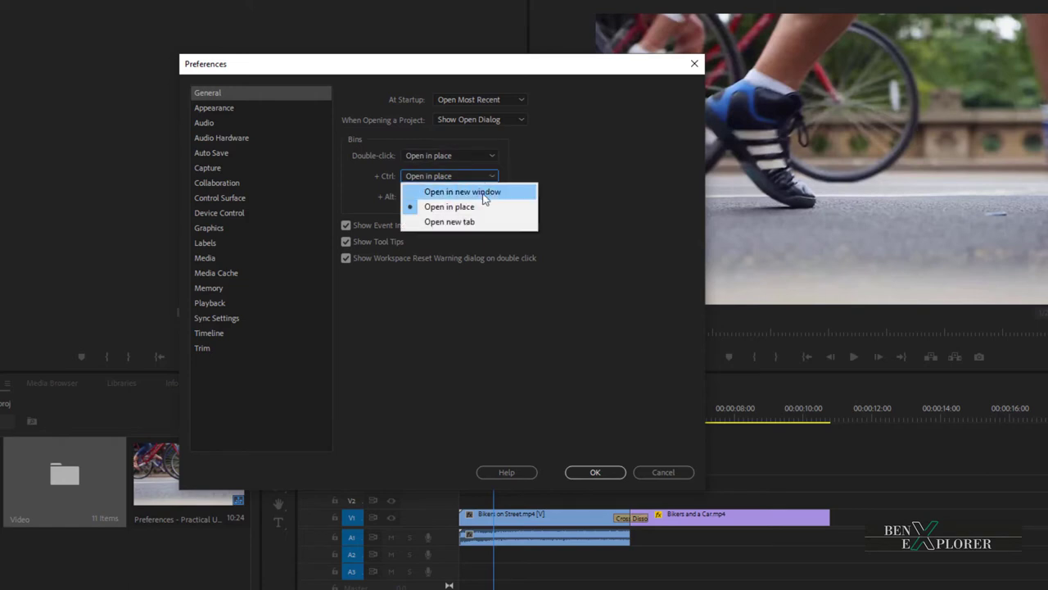
pyautogui.click(443, 222)
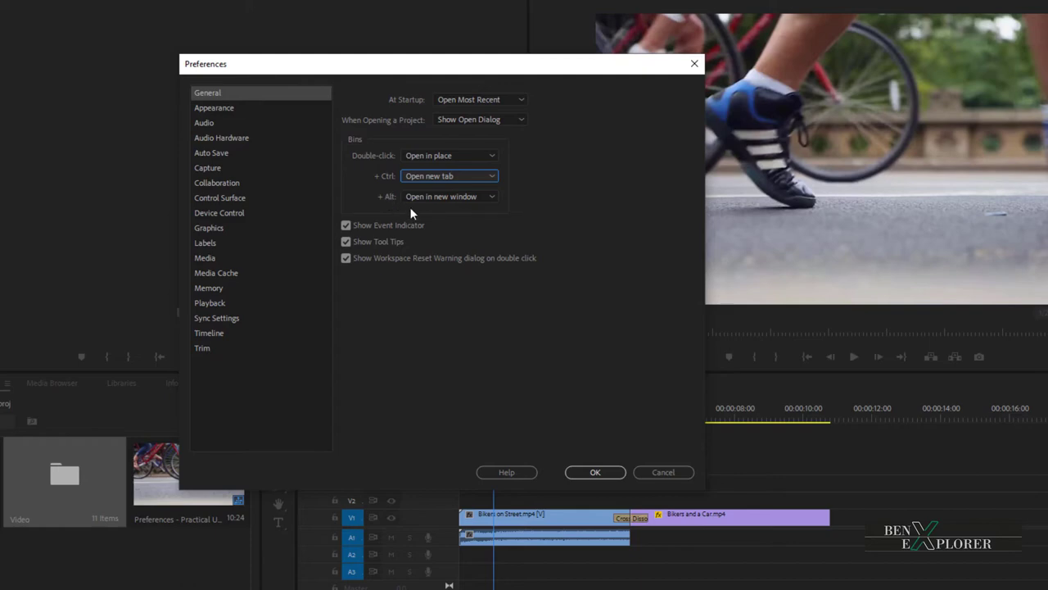
# Save the bin preferences, then view the Audio preferences and cancel out.
pyautogui.click(595, 471)
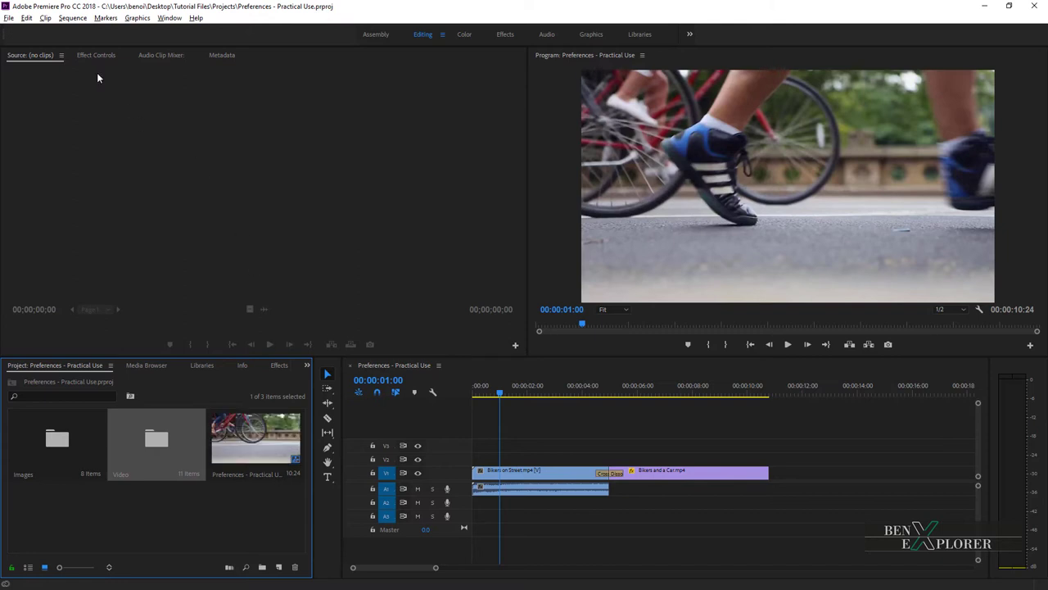
pyautogui.click(27, 18)
pyautogui.moveTo(148, 338)
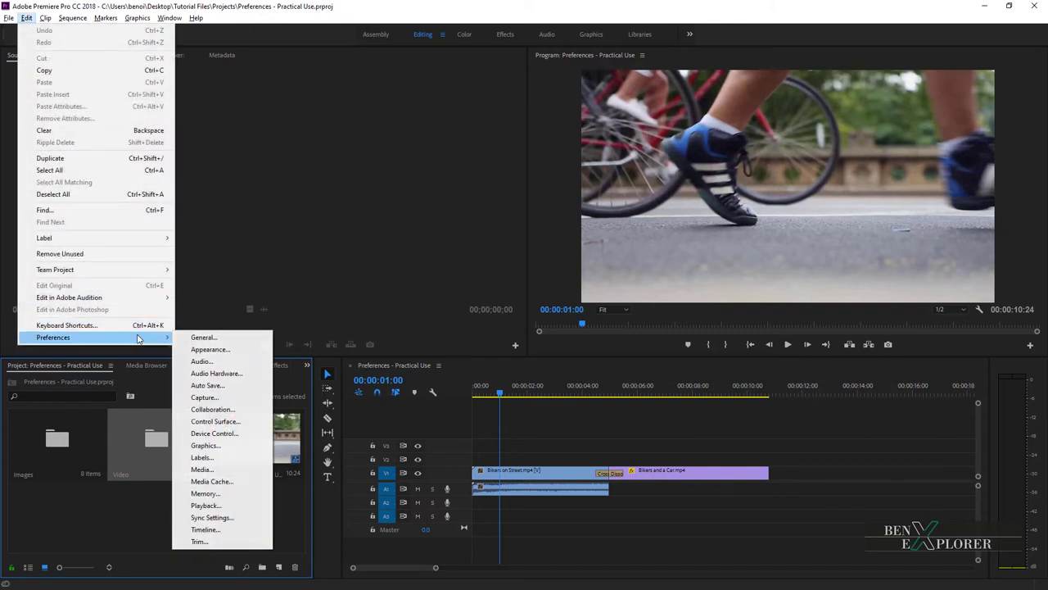
pyautogui.click(211, 362)
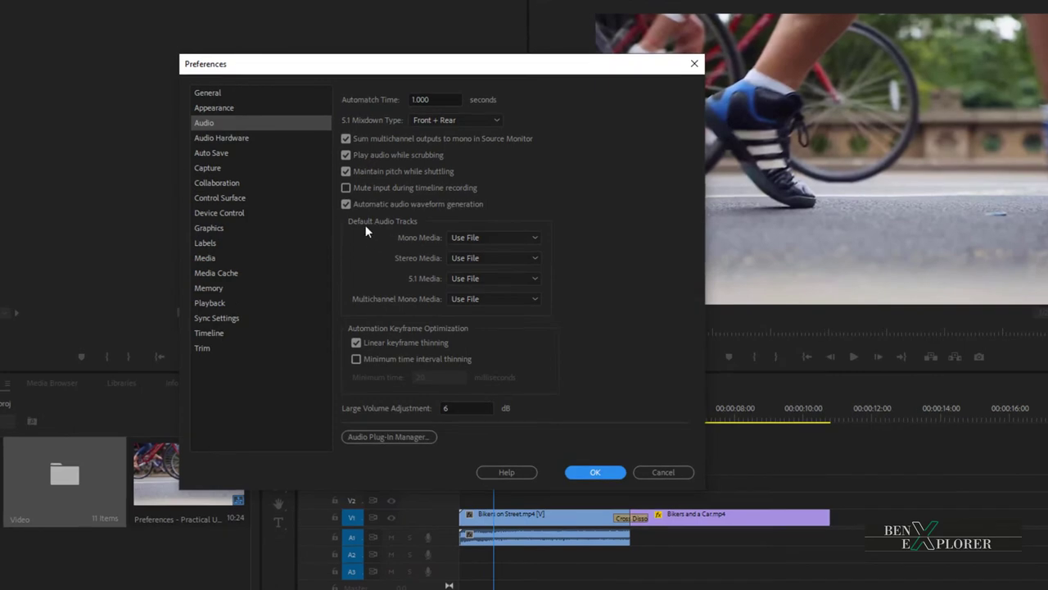
pyautogui.click(646, 474)
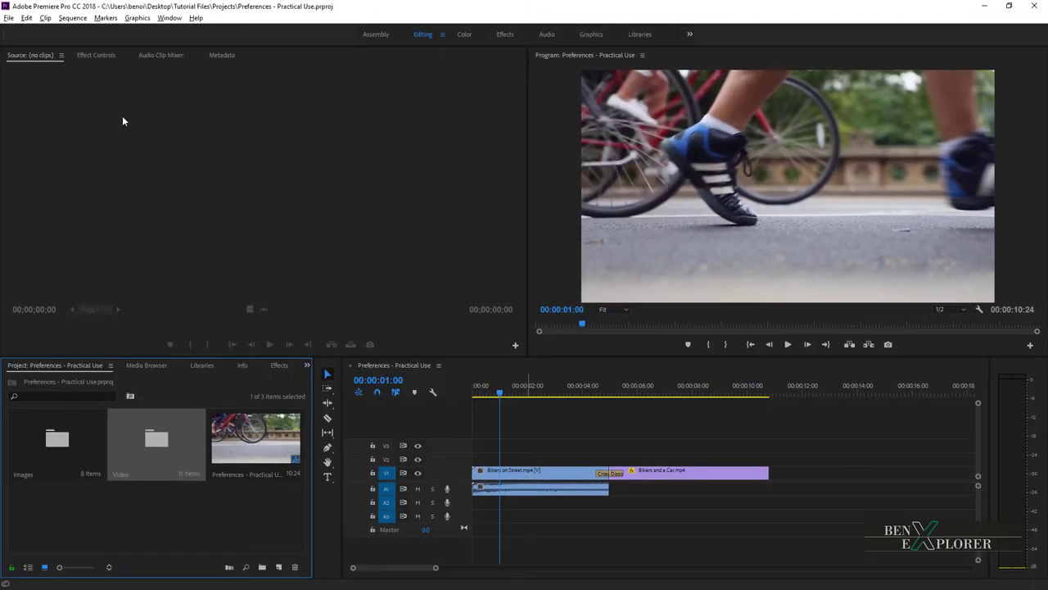
# Reopen the General preferences to confirm the Open in place and Open new tab settings.
pyautogui.click(26, 17)
pyautogui.moveTo(109, 339)
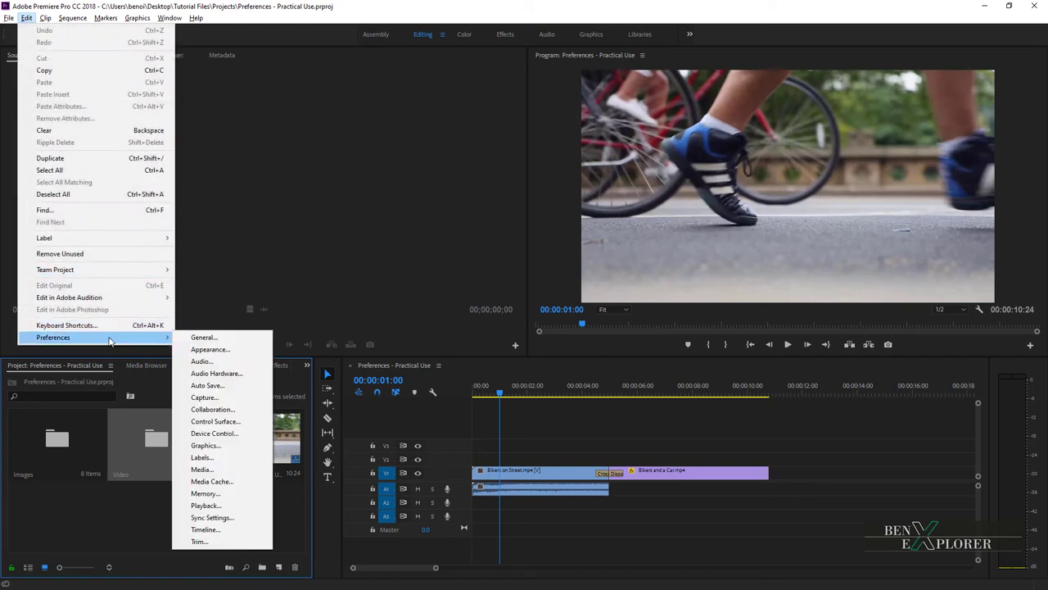
pyautogui.click(196, 337)
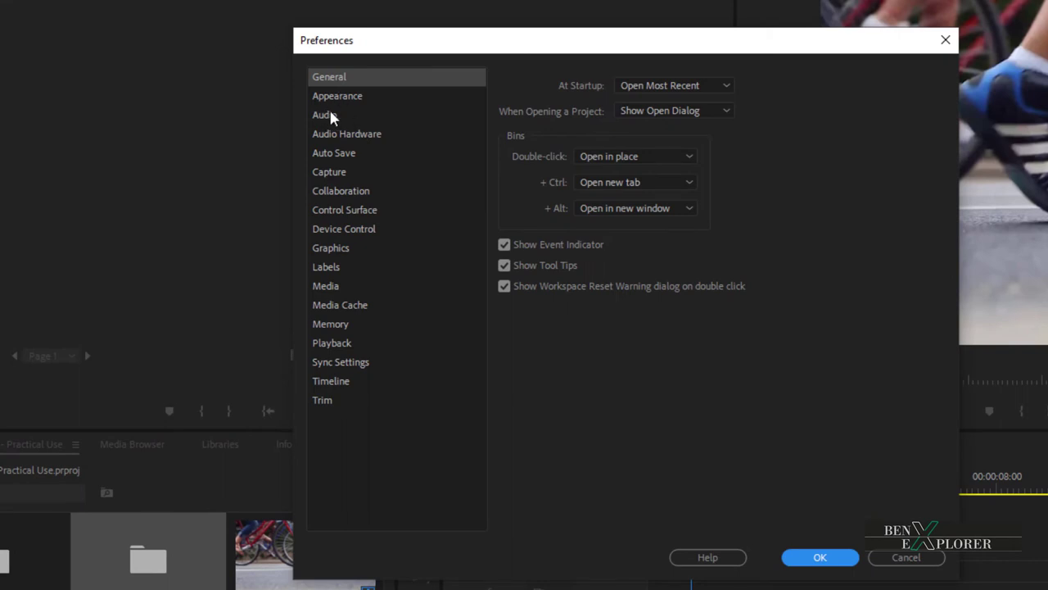
# Show the Audio preferences page, keeping Play audio while scrubbing enabled.
pyautogui.click(327, 115)
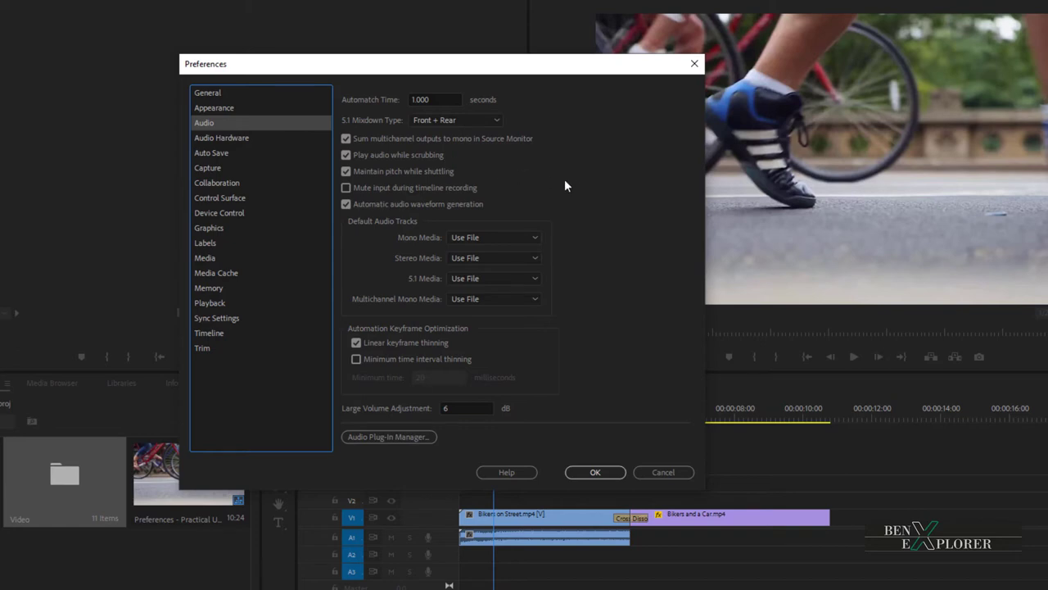
pyautogui.click(345, 156)
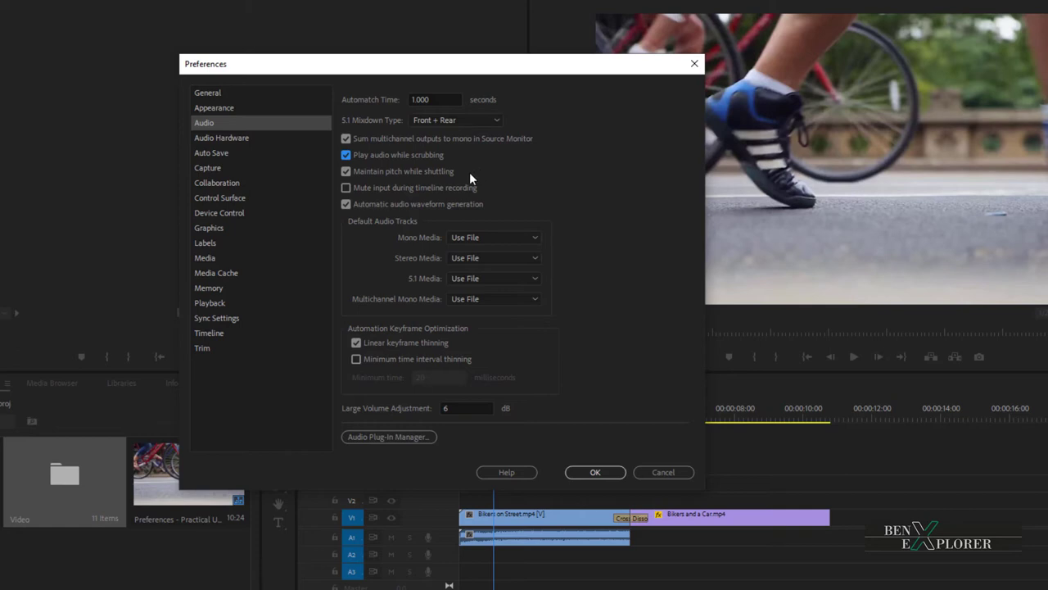
# On the Labels page, try editing the Violet label's colour and name, leaving both unchanged.
pyautogui.click(205, 242)
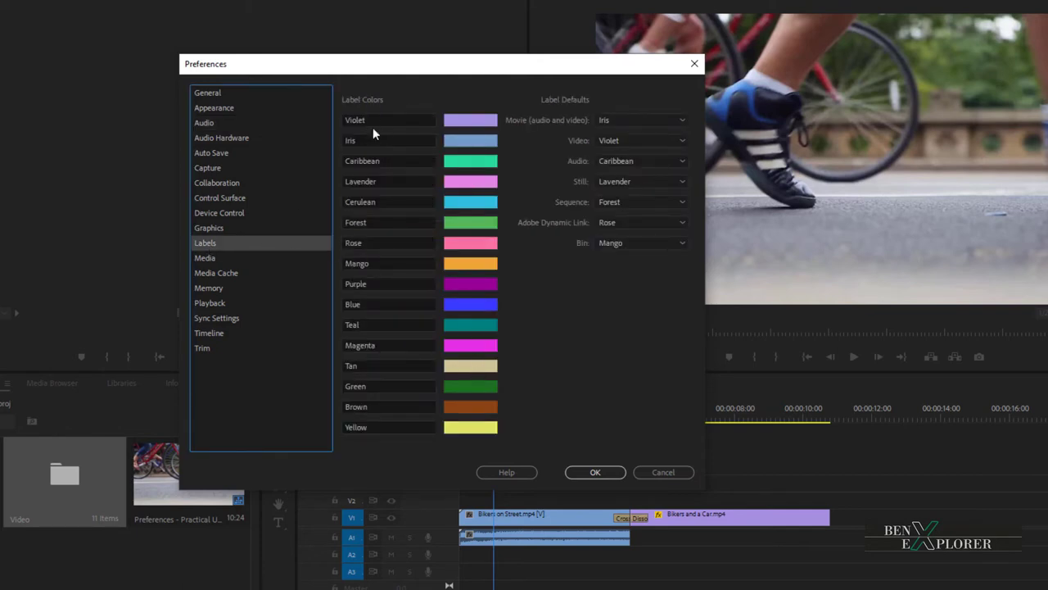
pyautogui.click(479, 120)
pyautogui.moveTo(434, 388)
pyautogui.mouseDown()
pyautogui.moveTo(444, 355)
pyautogui.moveTo(508, 272)
pyautogui.moveTo(459, 312)
pyautogui.moveTo(464, 335)
pyautogui.mouseUp()
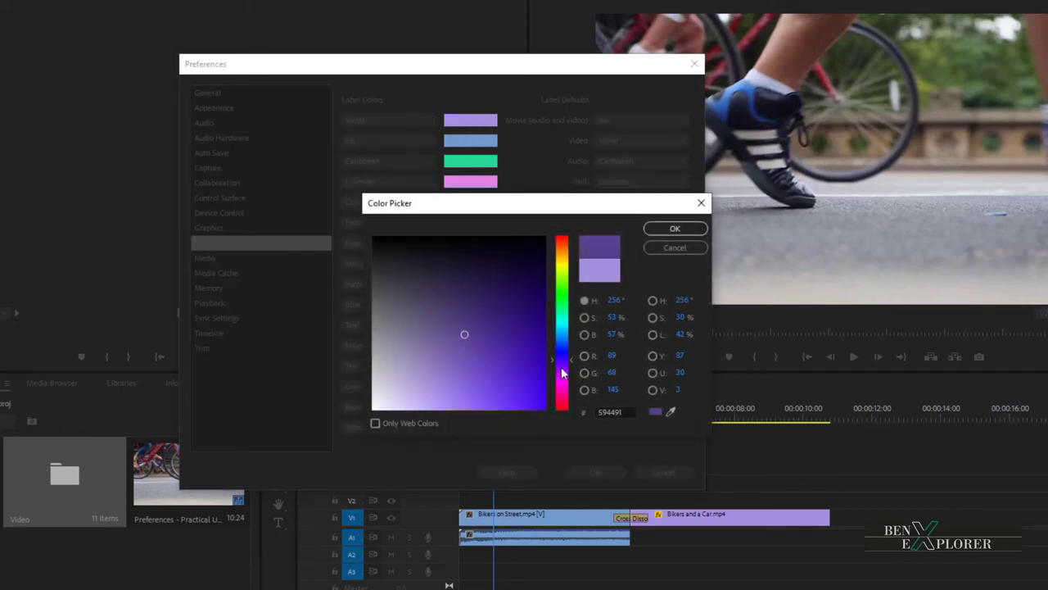
pyautogui.moveTo(563, 370)
pyautogui.mouseDown()
pyautogui.moveTo(567, 271)
pyautogui.moveTo(568, 395)
pyautogui.mouseUp()
pyautogui.click(593, 267)
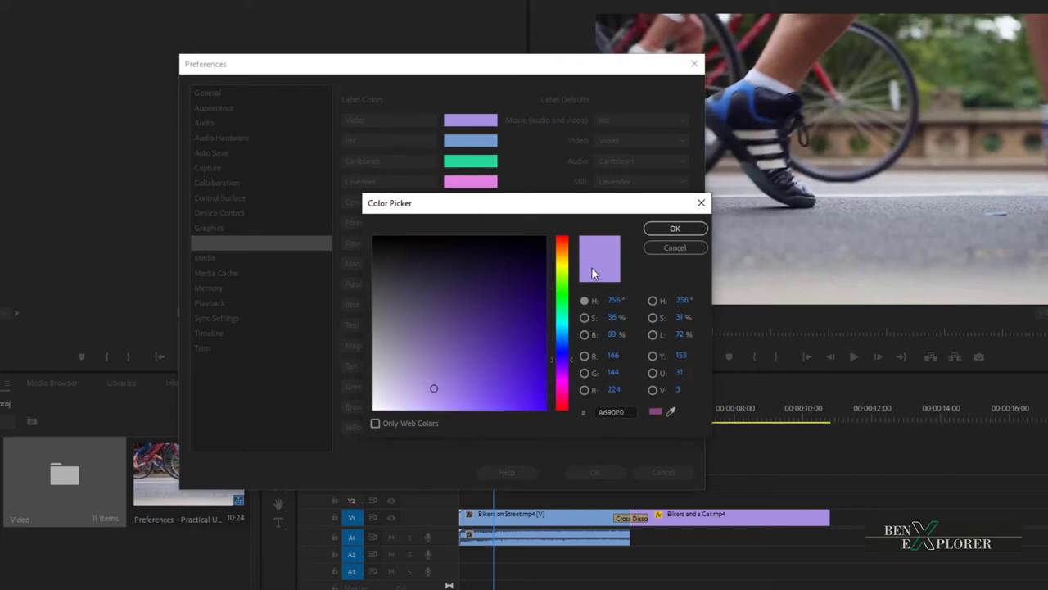
pyautogui.click(674, 248)
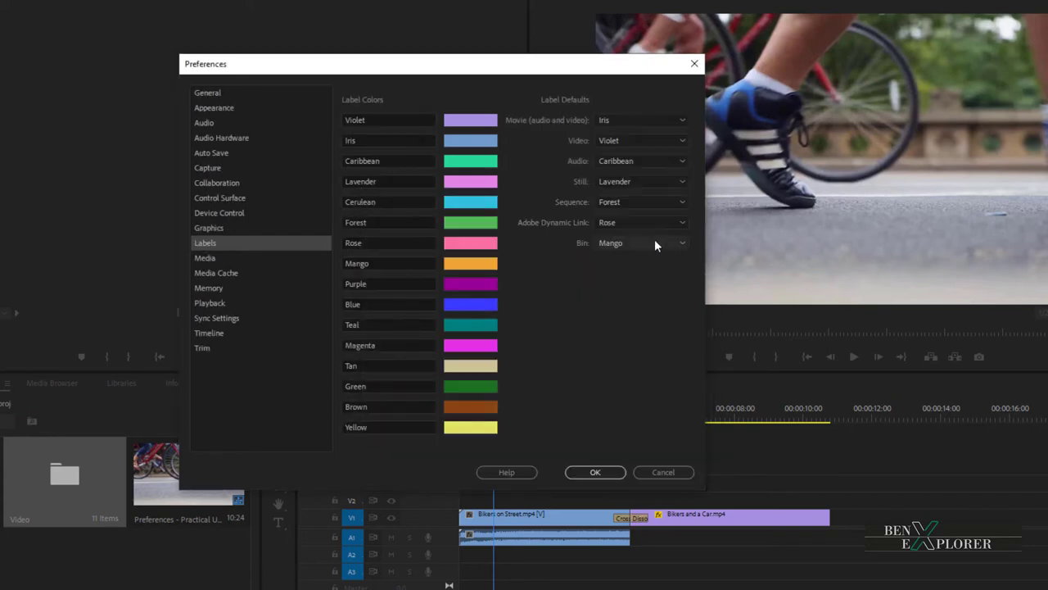
pyautogui.doubleClick(370, 119)
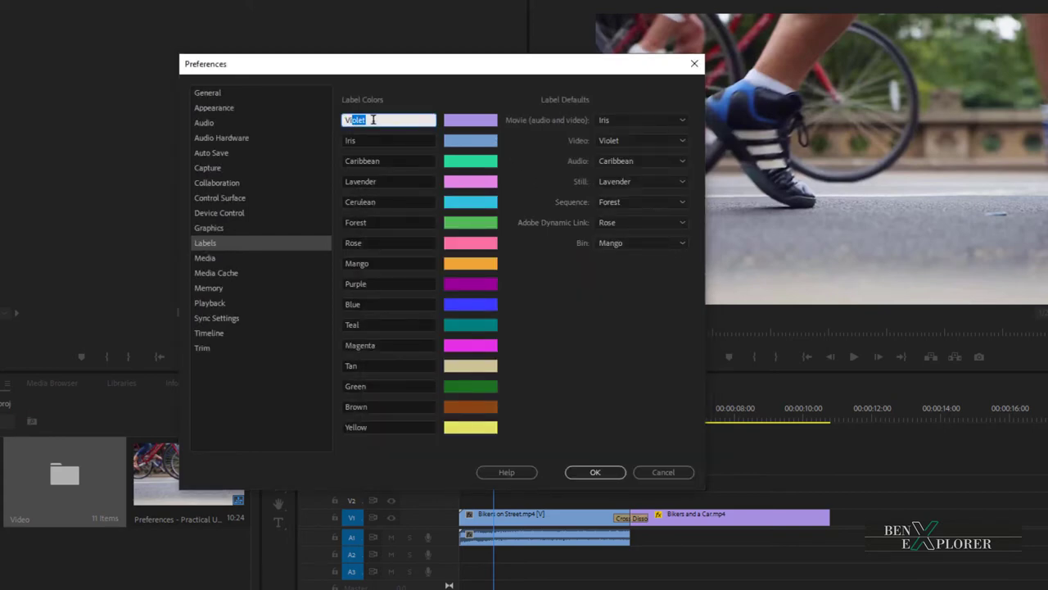
pyautogui.moveTo(372, 119); pyautogui.dragTo(343, 119)
pyautogui.click(555, 140)
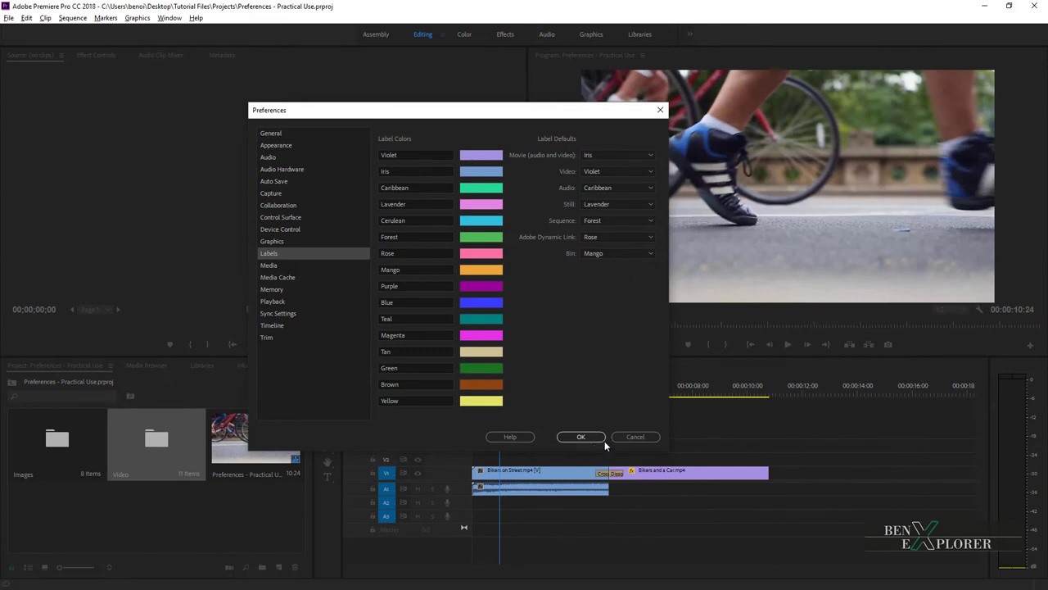
pyautogui.click(634, 436)
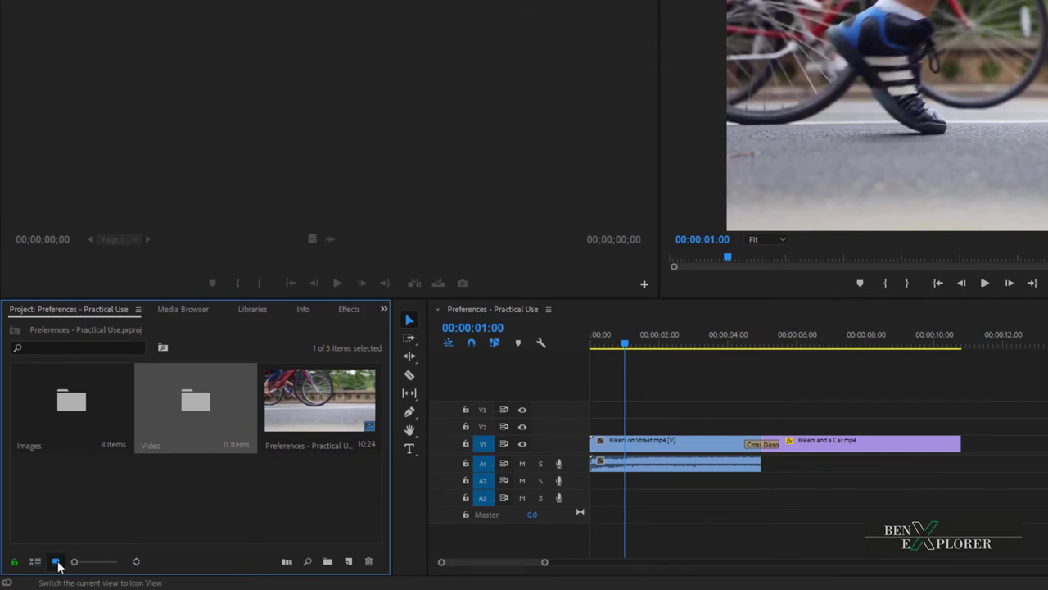
pyautogui.click(36, 562)
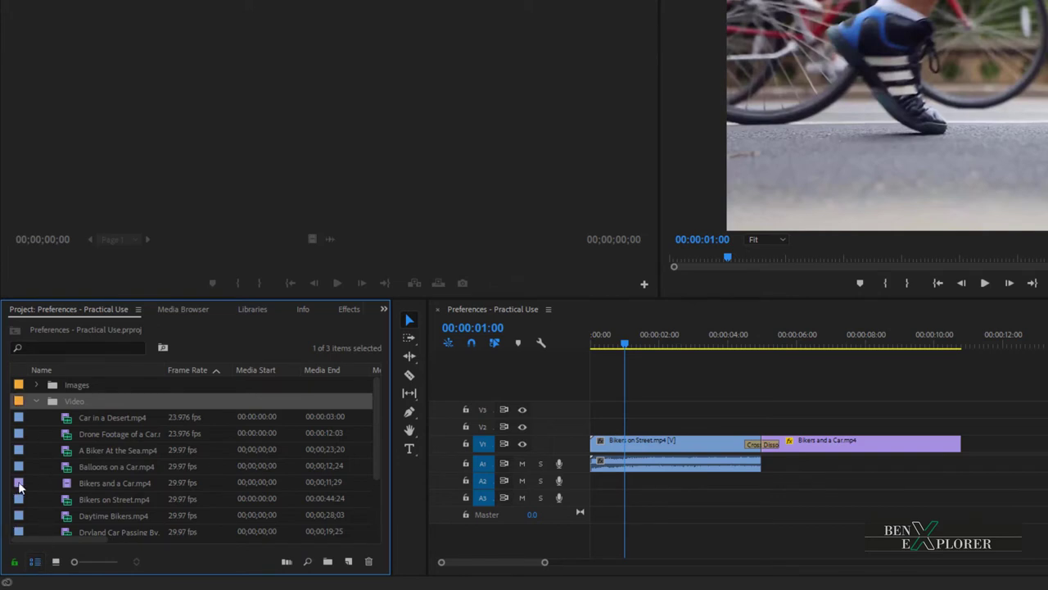
pyautogui.scroll(-5, 29, 434)
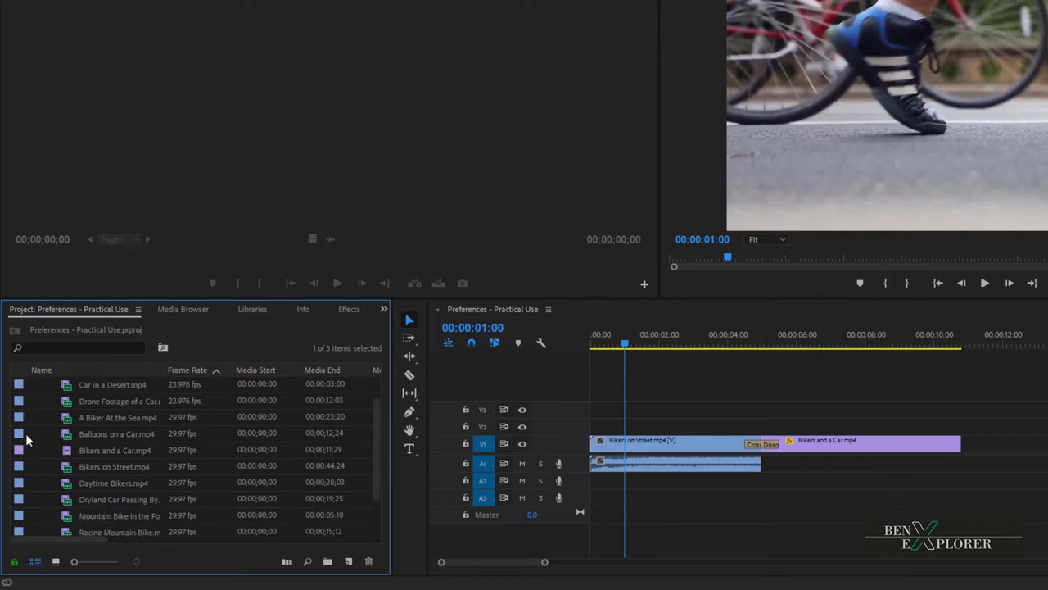
pyautogui.scroll(5, 29, 490)
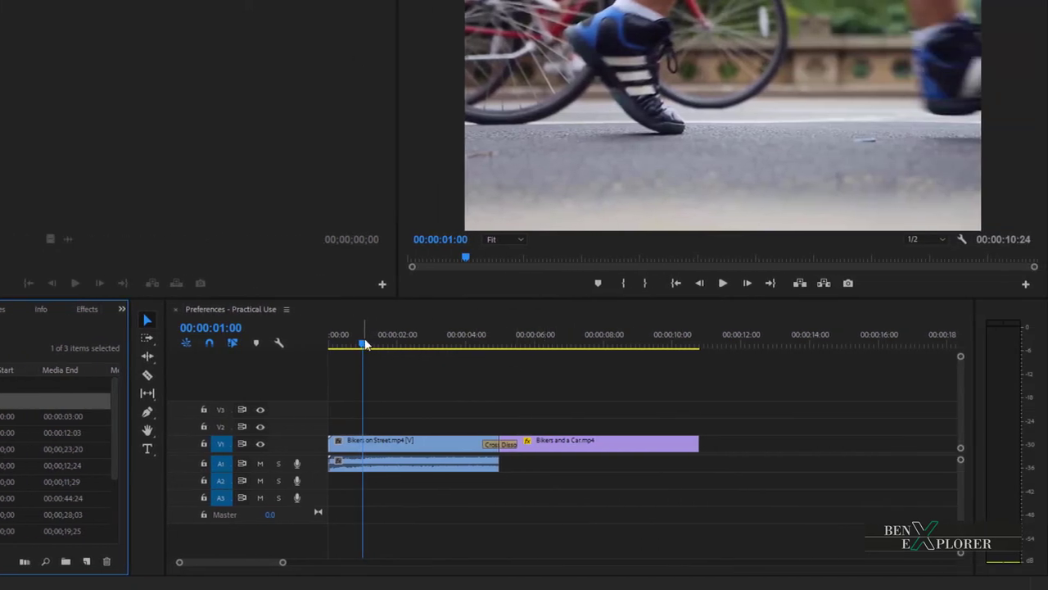
# Move the playhead to the Cross Dissolve and play a short stretch of it.
pyautogui.moveTo(366, 344); pyautogui.dragTo(510, 310)
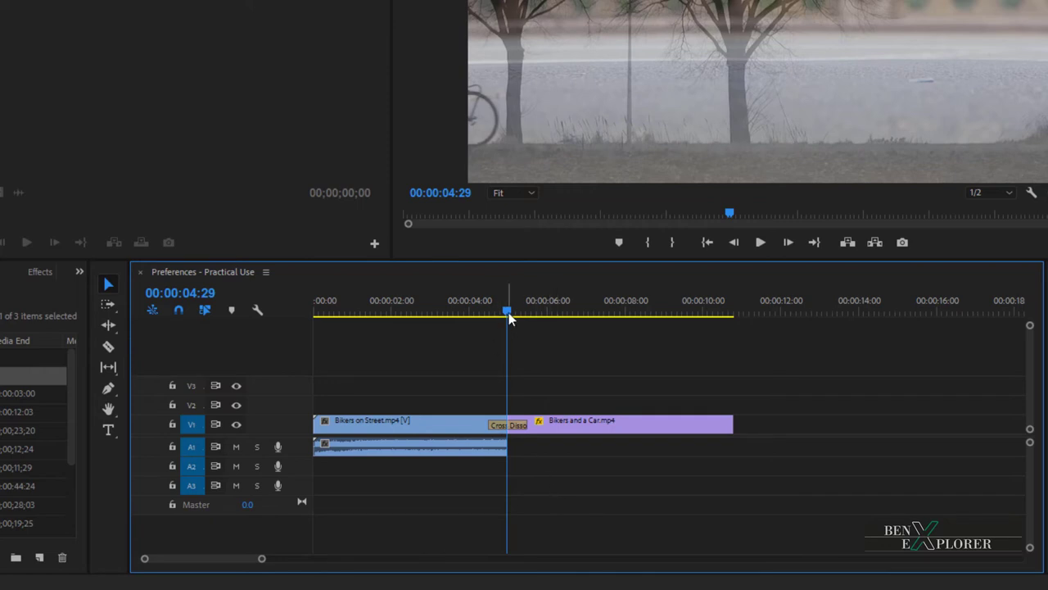
pyautogui.moveTo(509, 312); pyautogui.dragTo(460, 321)
pyautogui.press('space')
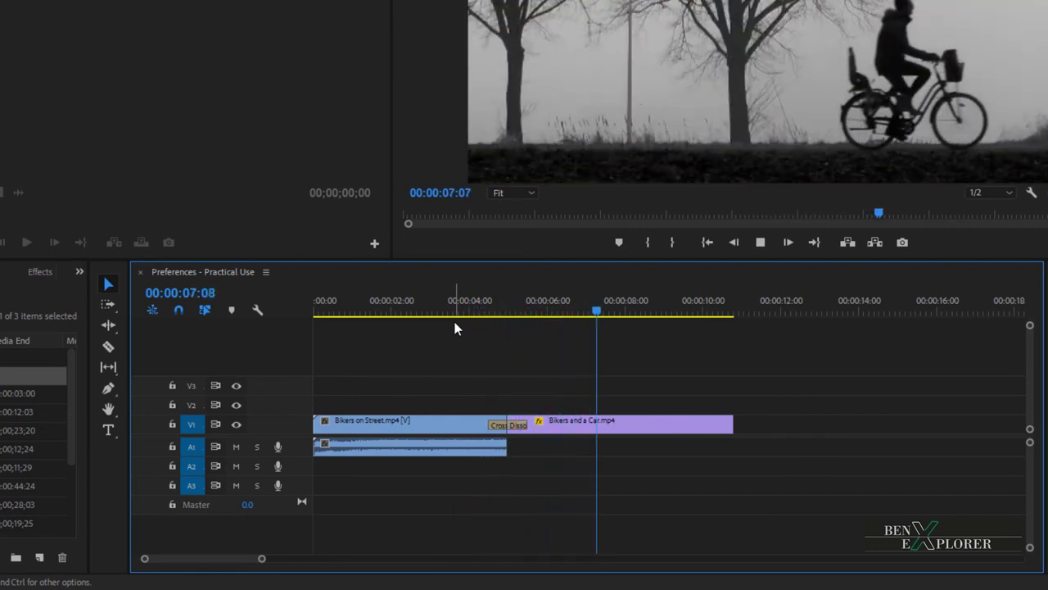
pyautogui.press('space')
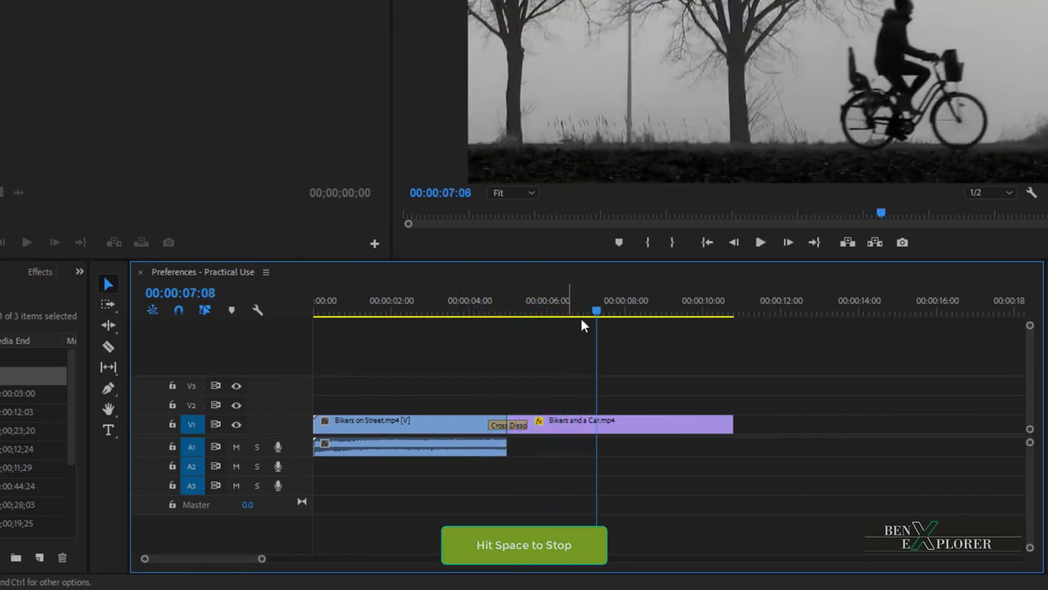
# Replay from about 4 seconds, scrub across the transition, and park the playhead at 00:00:05:00.
pyautogui.moveTo(597, 312); pyautogui.dragTo(452, 336)
pyautogui.press('space')
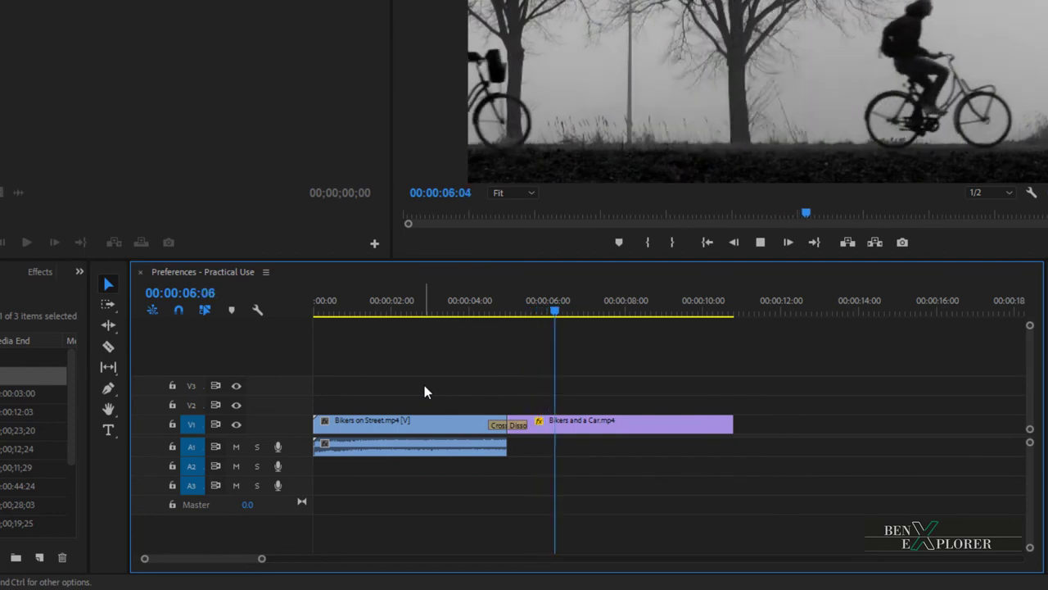
pyautogui.press('space')
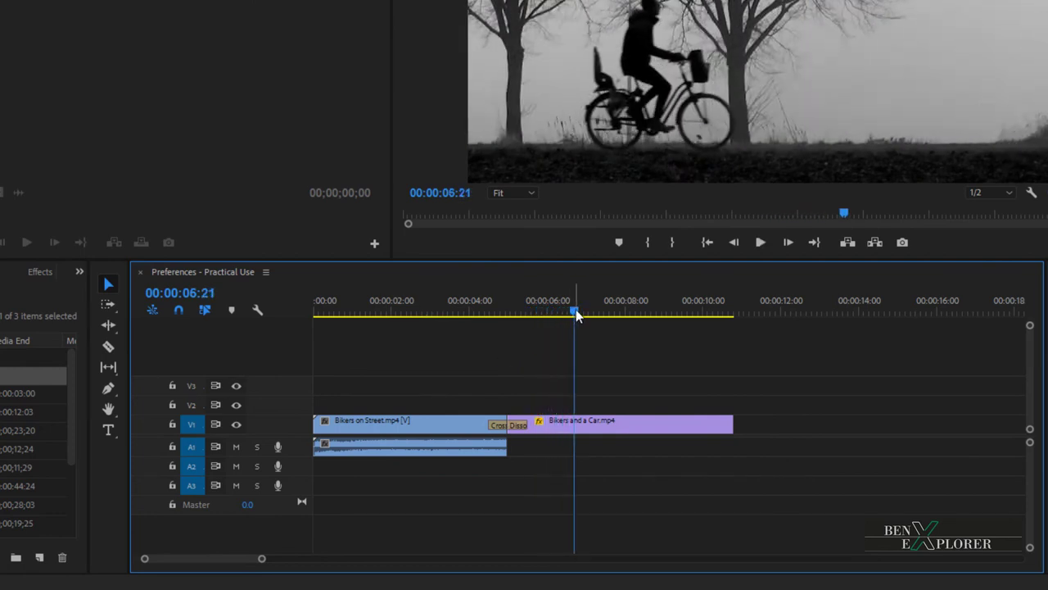
pyautogui.moveTo(577, 316); pyautogui.dragTo(540, 314)
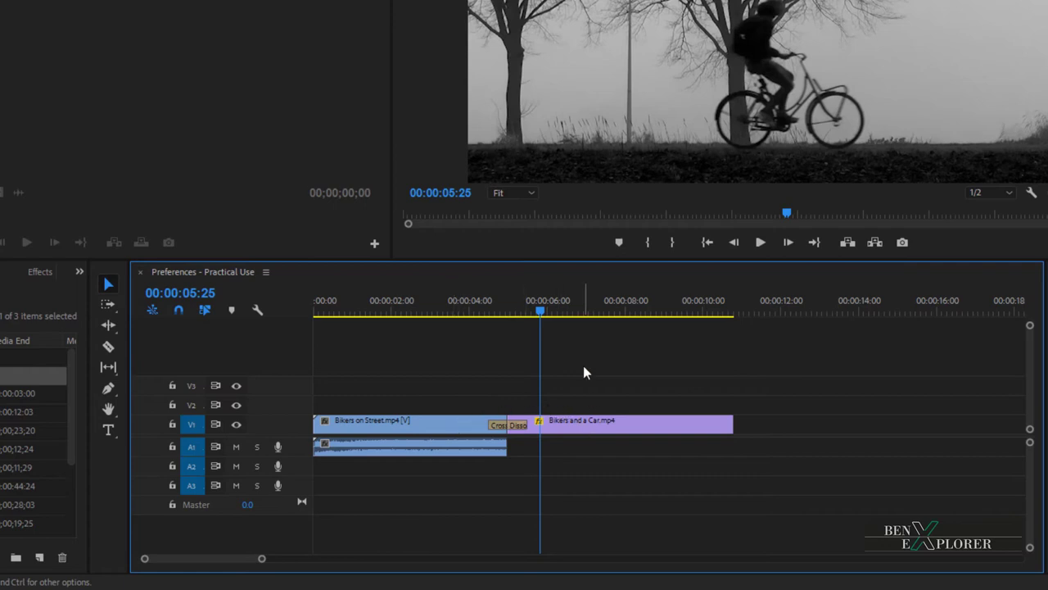
pyautogui.moveTo(542, 312); pyautogui.dragTo(507, 322)
# Preview the 00:00:04:29 edit twice with Shift+K preroll/postroll, ending with the playhead back there.
pyautogui.press('Left')
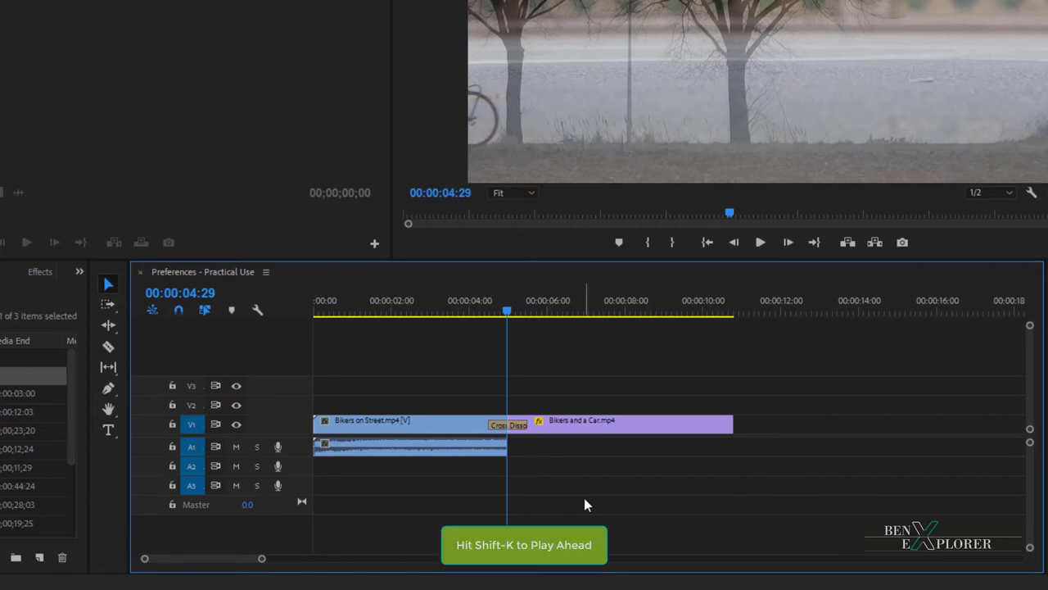
pyautogui.hotkey('shift', 'k')
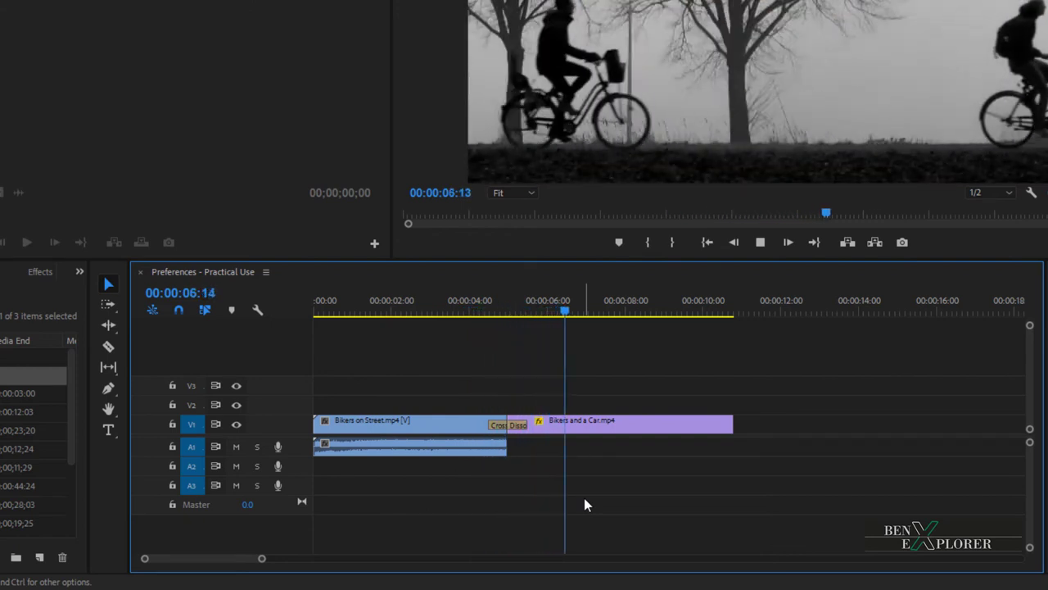
pyautogui.press('space')
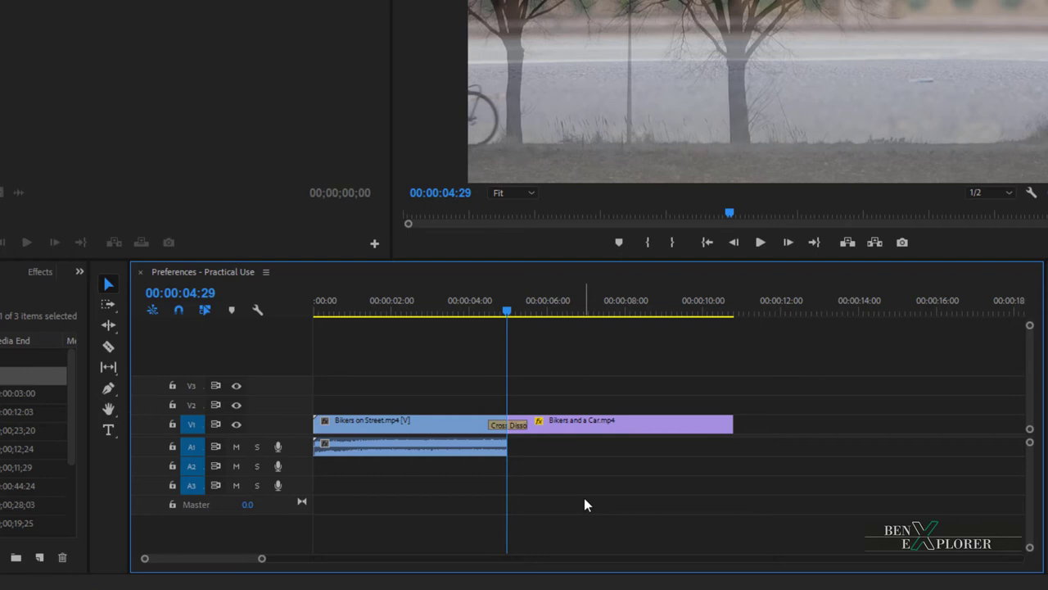
pyautogui.hotkey('shift', 'k')
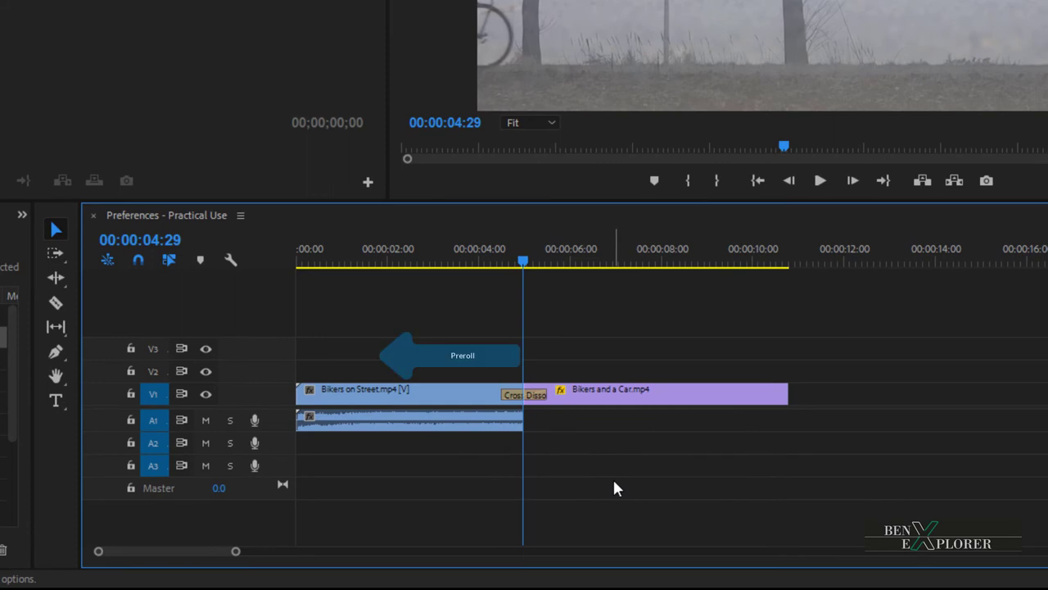
pyautogui.press('space')
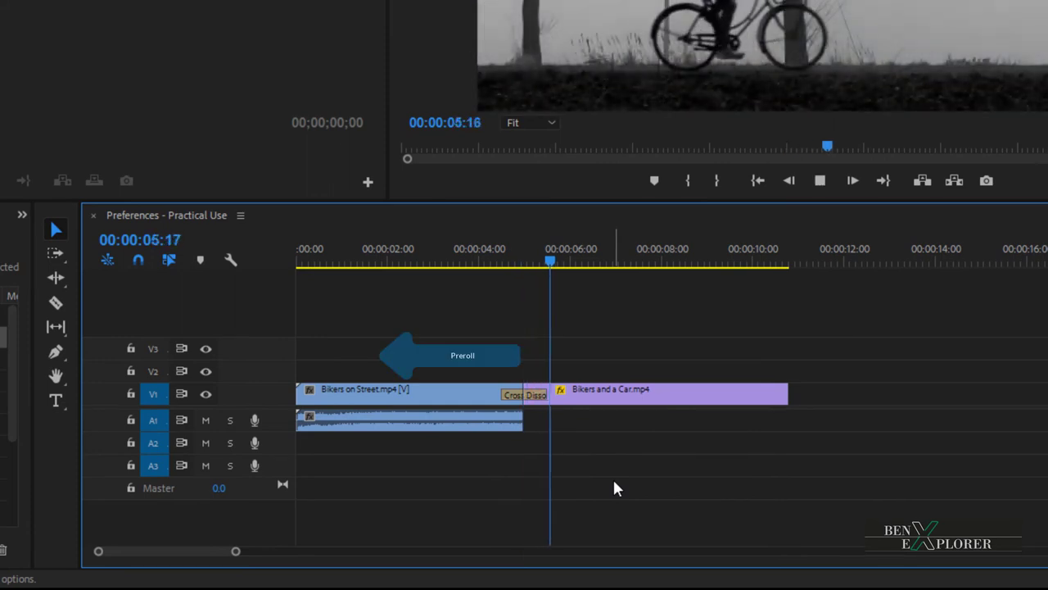
pyautogui.press('space')
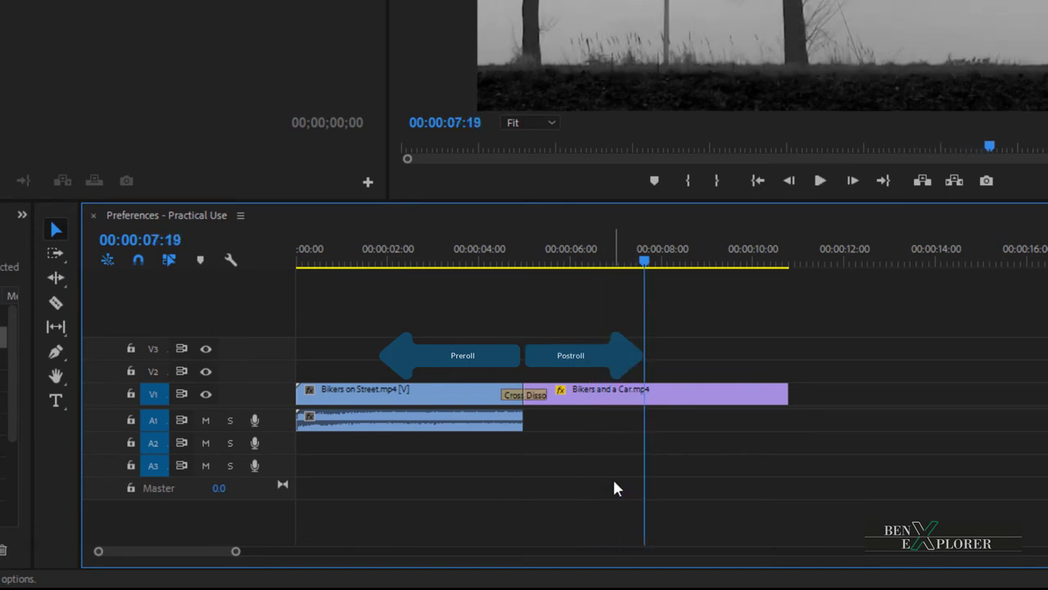
pyautogui.click(524, 277)
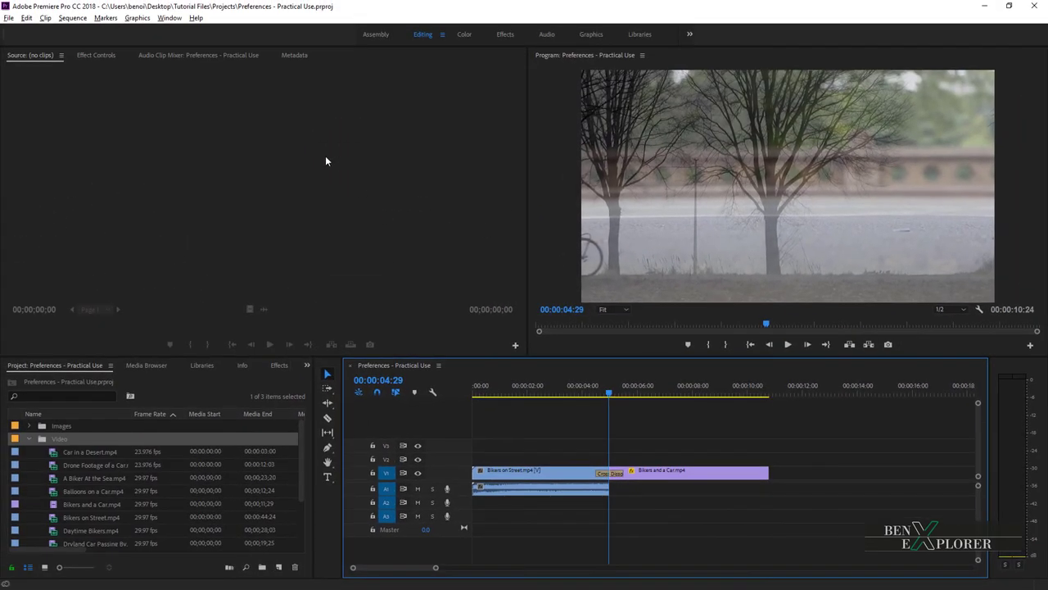
# Enter a 2-second postroll in the Playback preferences.
pyautogui.click(26, 17)
pyautogui.moveTo(100, 339)
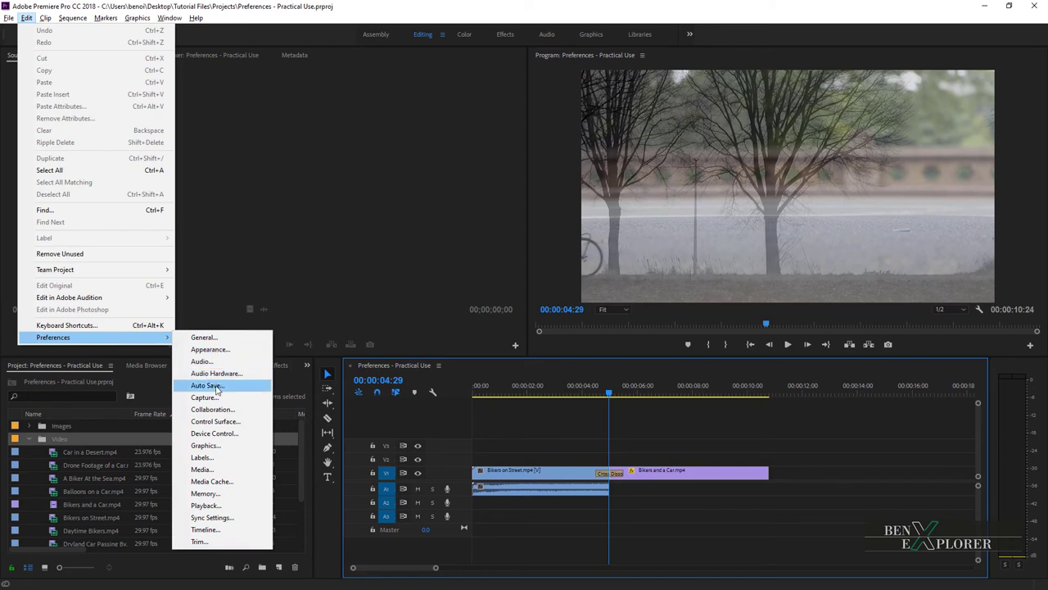
pyautogui.click(217, 495)
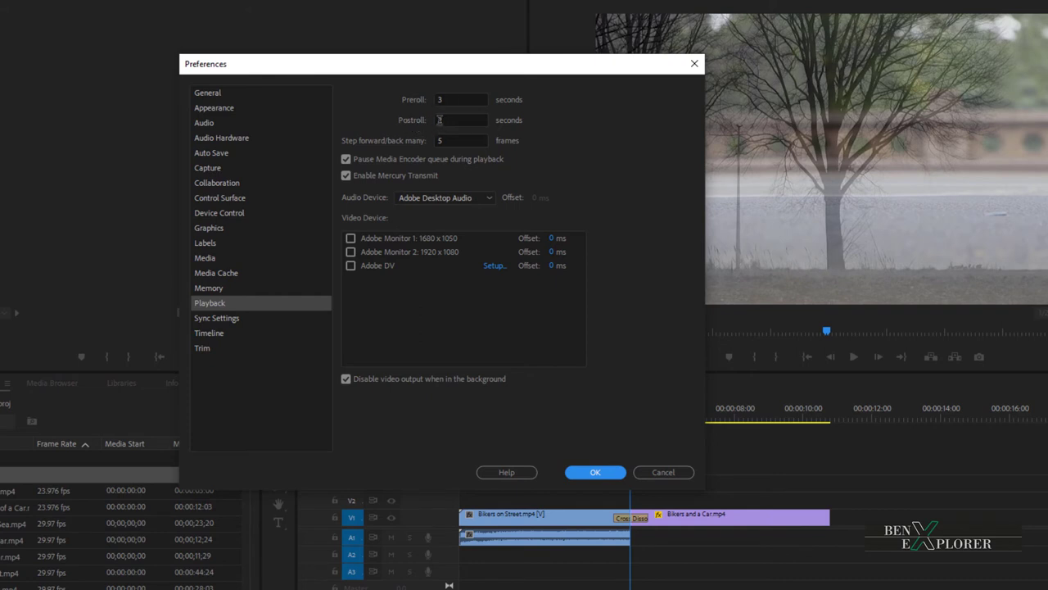
pyautogui.write('2')
# Close Preferences without saving and step the playhead back in five-frame increments.
pyautogui.click(665, 471)
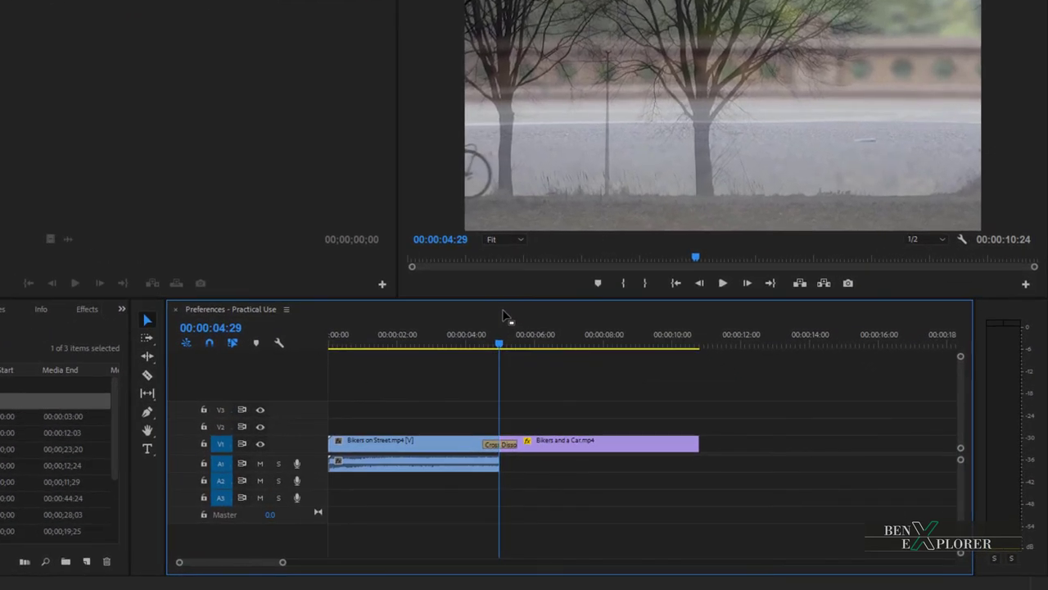
pyautogui.hotkey('shift', 'Left')
pyautogui.hotkey('shift', 'Left')
pyautogui.hotkey('shift', 'Left')
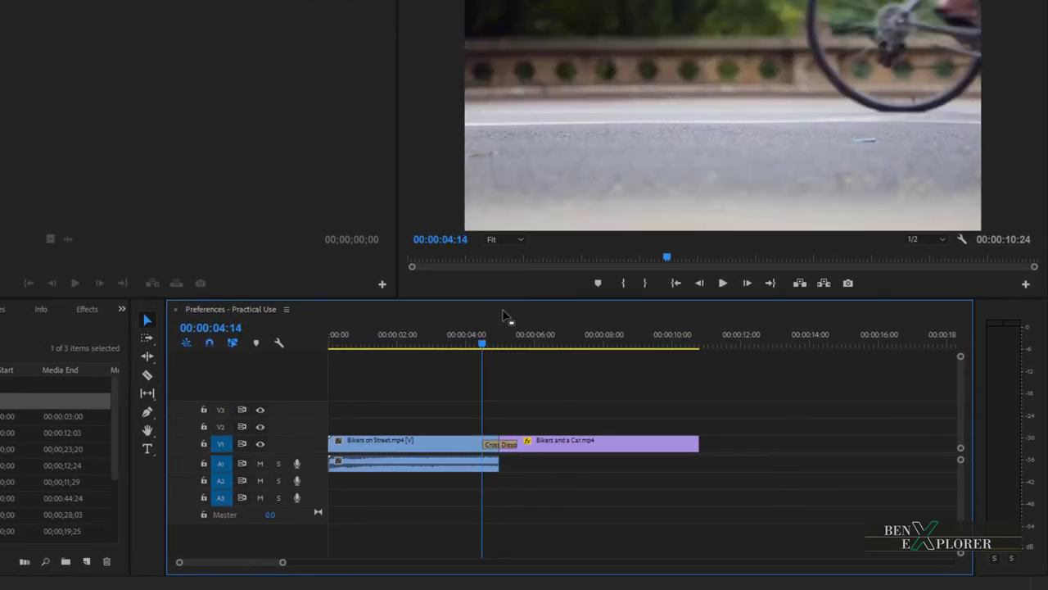
pyautogui.hotkey('shift', 'Right')
pyautogui.hotkey('shift', 'Right')
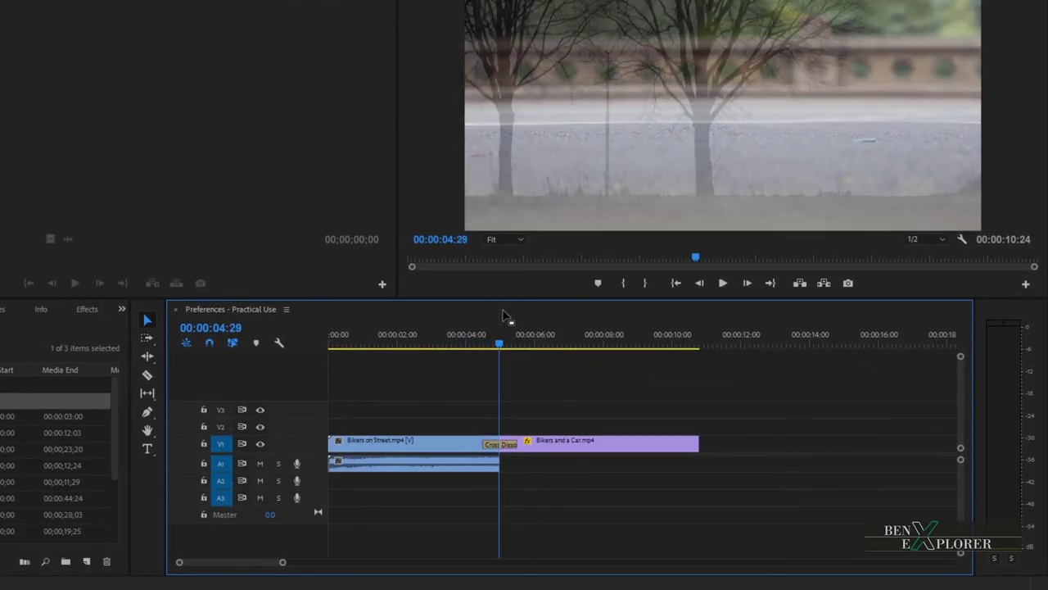
pyautogui.hotkey('shift', 'Left')
pyautogui.hotkey('shift', 'Left')
pyautogui.hotkey('shift', 'Left')
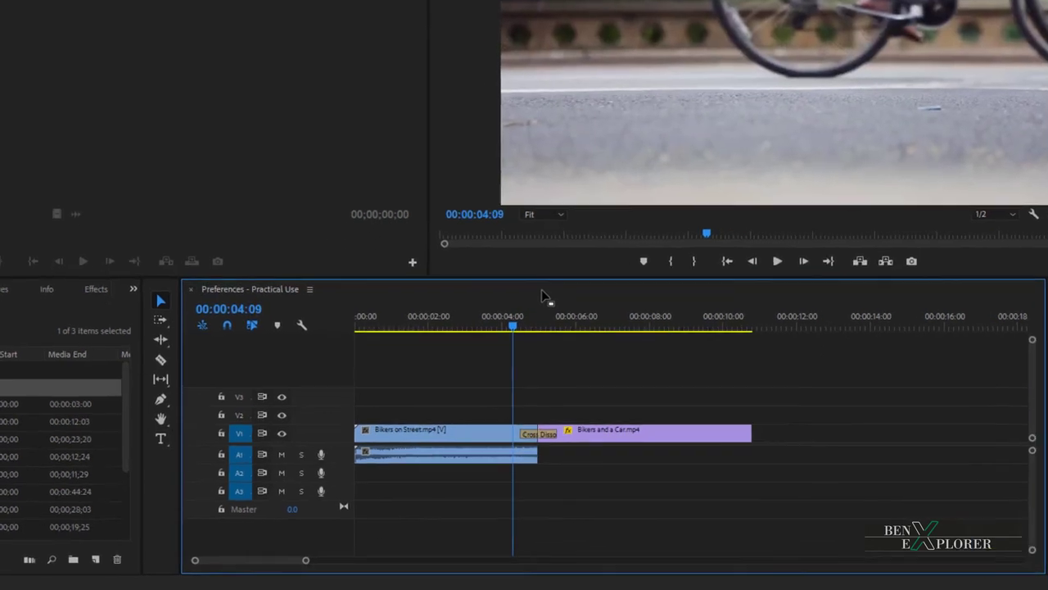
pyautogui.hotkey('shift', 'Left')
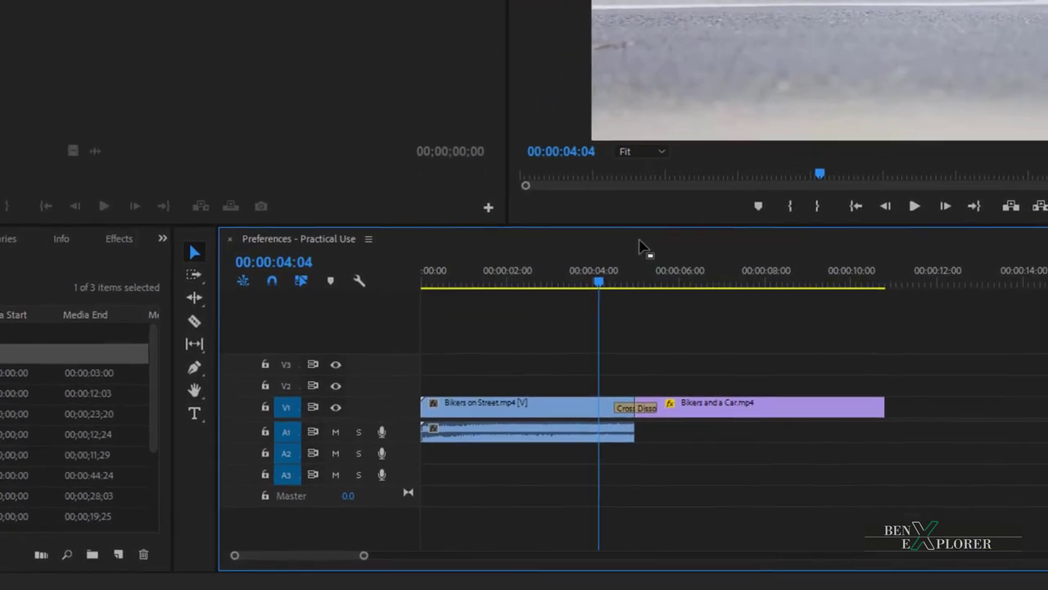
pyautogui.hotkey('shift', 'Left')
pyautogui.hotkey('shift', 'Left')
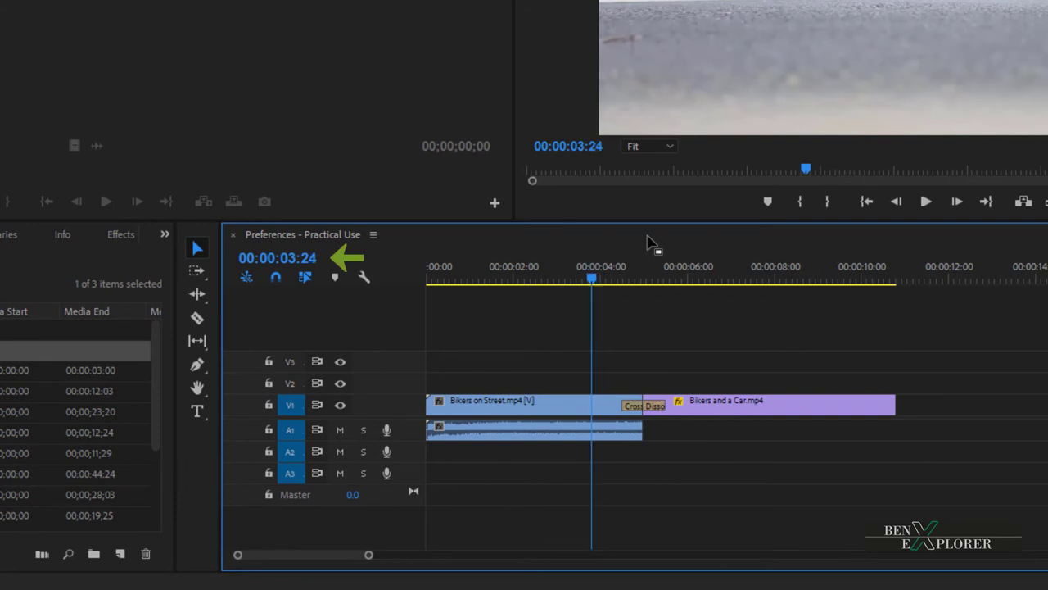
pyautogui.hotkey('shift', 'Left')
pyautogui.hotkey('shift', 'Left')
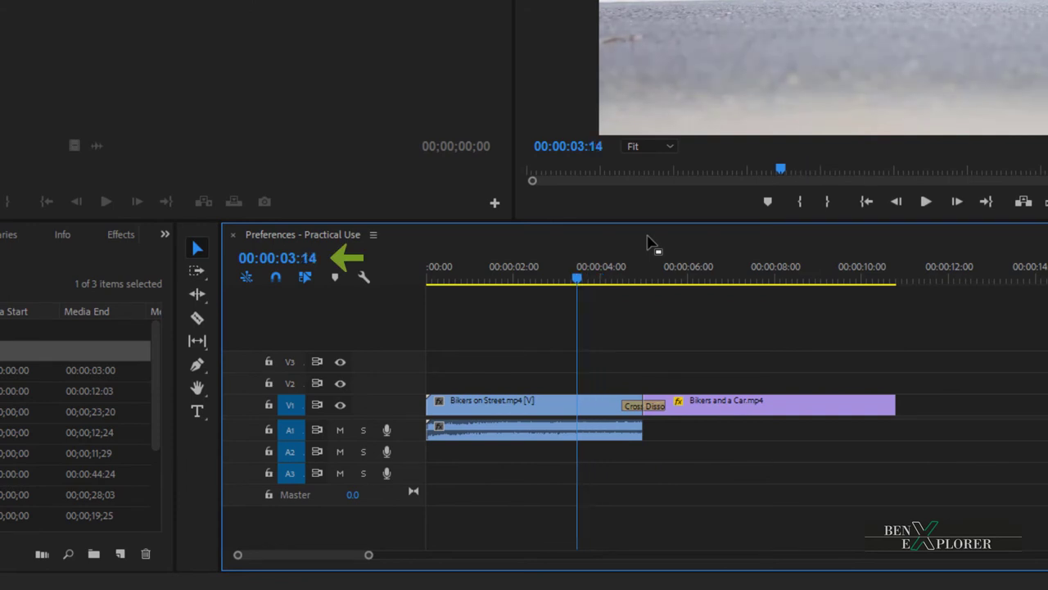
# Step the playhead forward five frames at a time to 00:00:05:04.
pyautogui.hotkey('shift', 'Right')
pyautogui.hotkey('shift', 'Right')
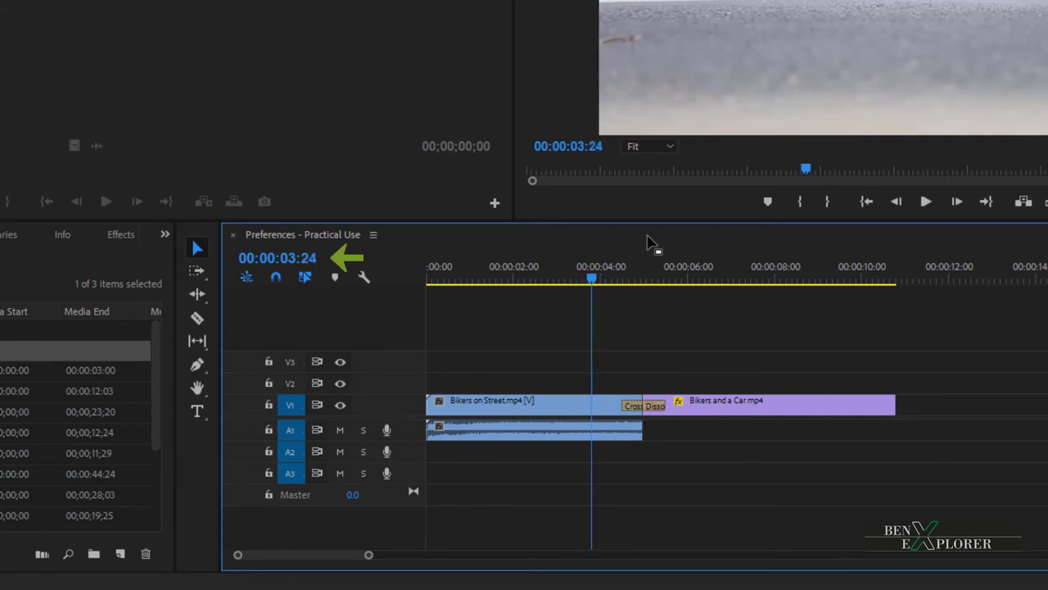
pyautogui.hotkey('shift', 'Right')
pyautogui.hotkey('shift', 'Right')
pyautogui.hotkey('shift', 'Right')
pyautogui.hotkey('shift', 'Right')
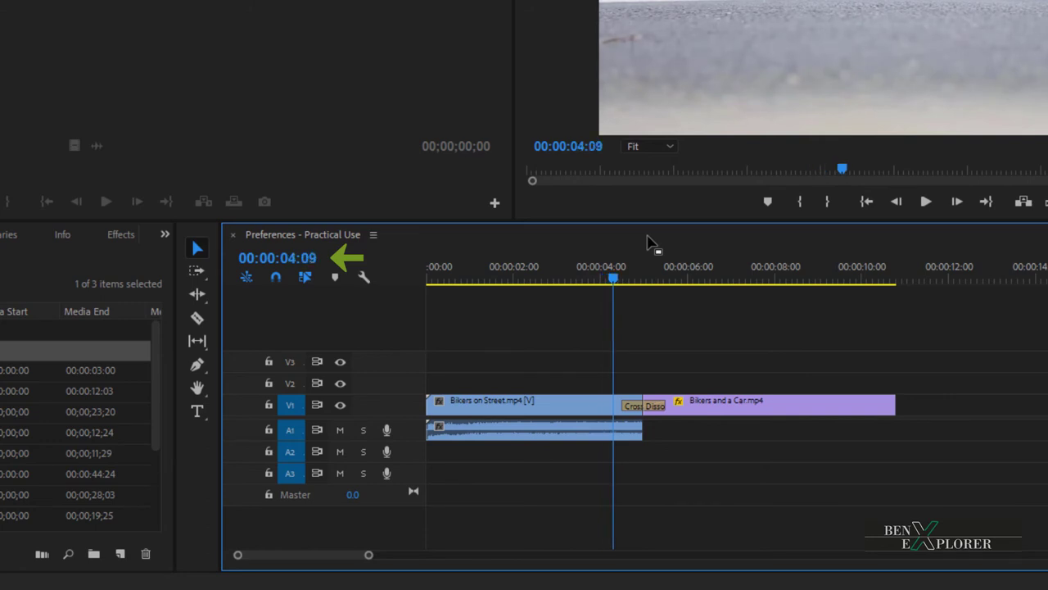
pyautogui.hotkey('shift', 'Right')
pyautogui.hotkey('shift', 'Right')
pyautogui.hotkey('shift', 'Right')
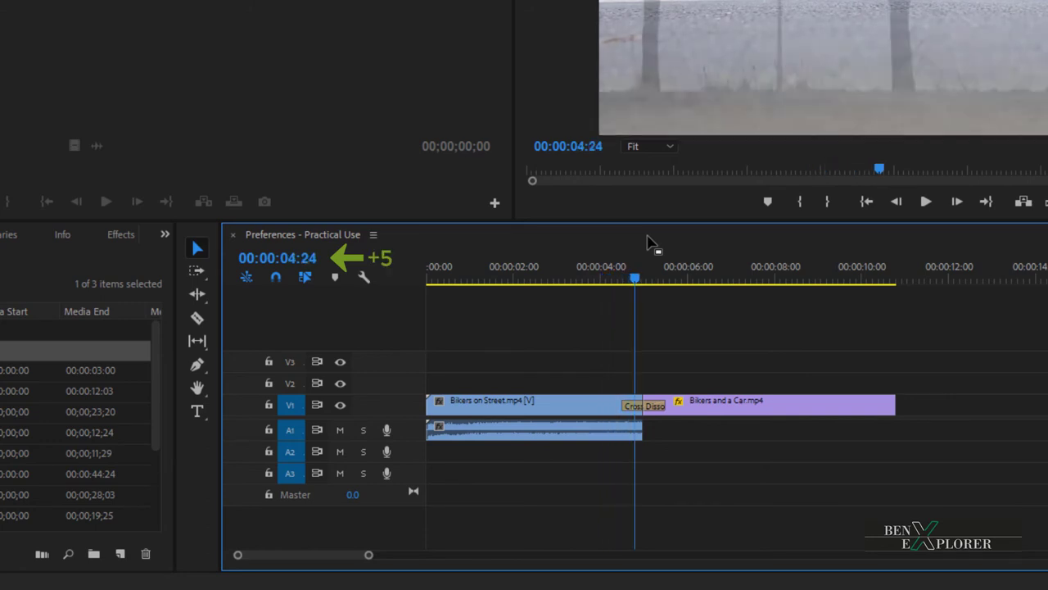
pyautogui.hotkey('shift', 'Right')
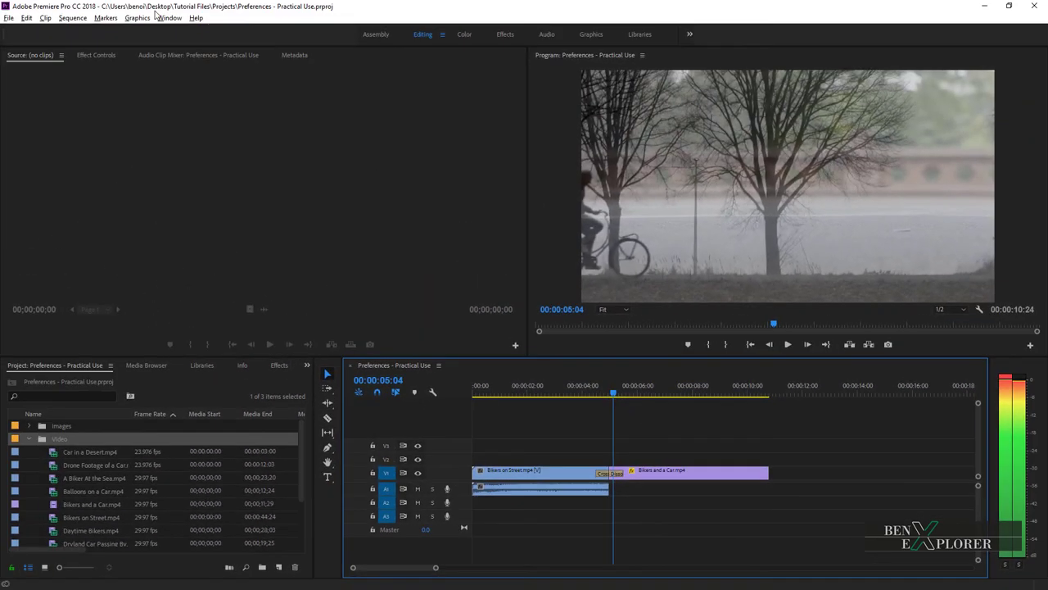
# Reopen Playback preferences and check the 5-frame step forward/back many value.
pyautogui.click(27, 17)
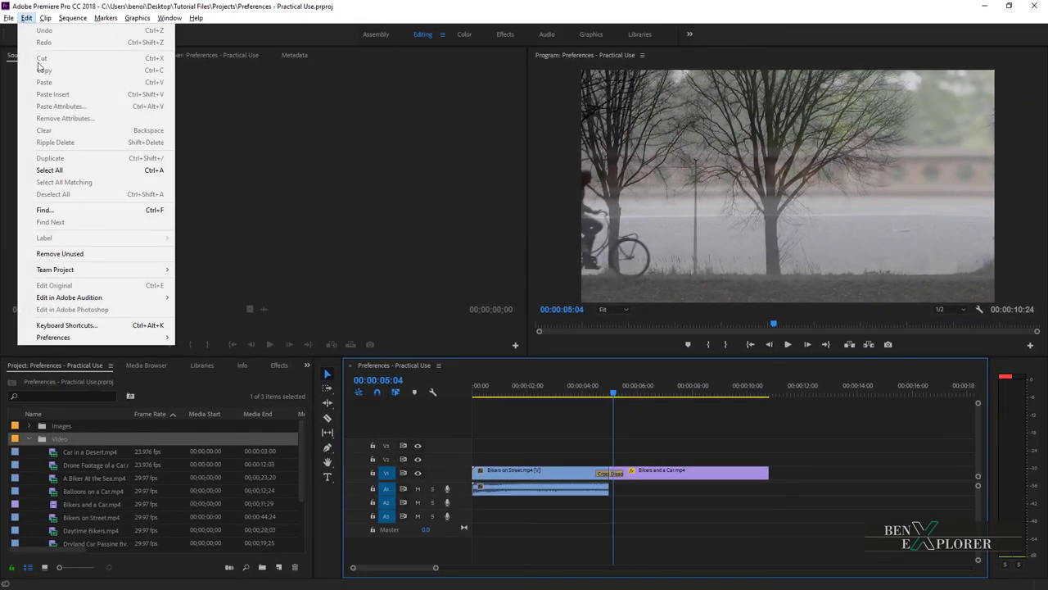
pyautogui.moveTo(131, 337)
pyautogui.click(205, 505)
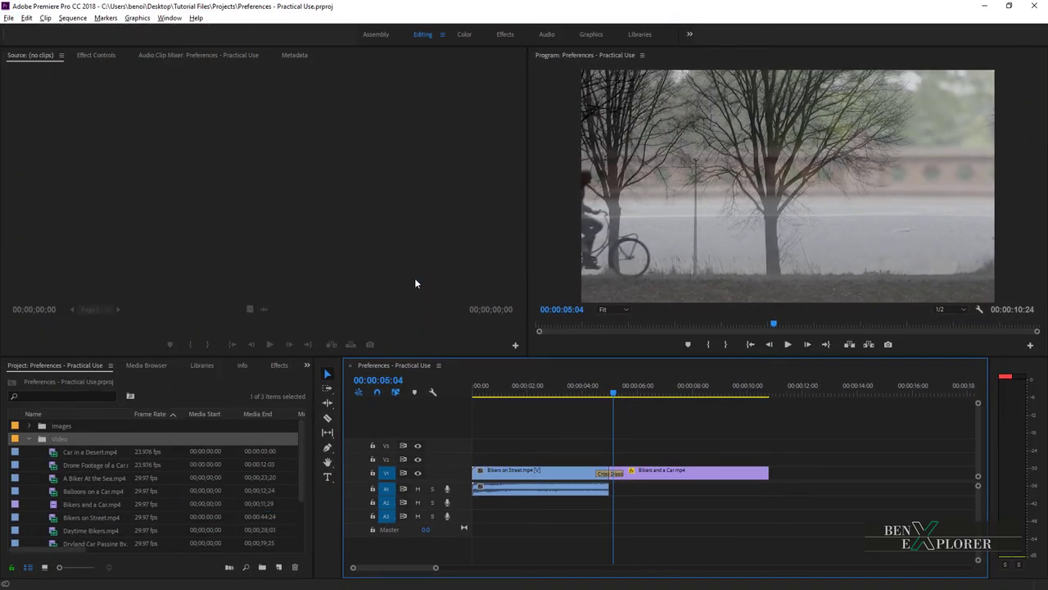
pyautogui.click(445, 153)
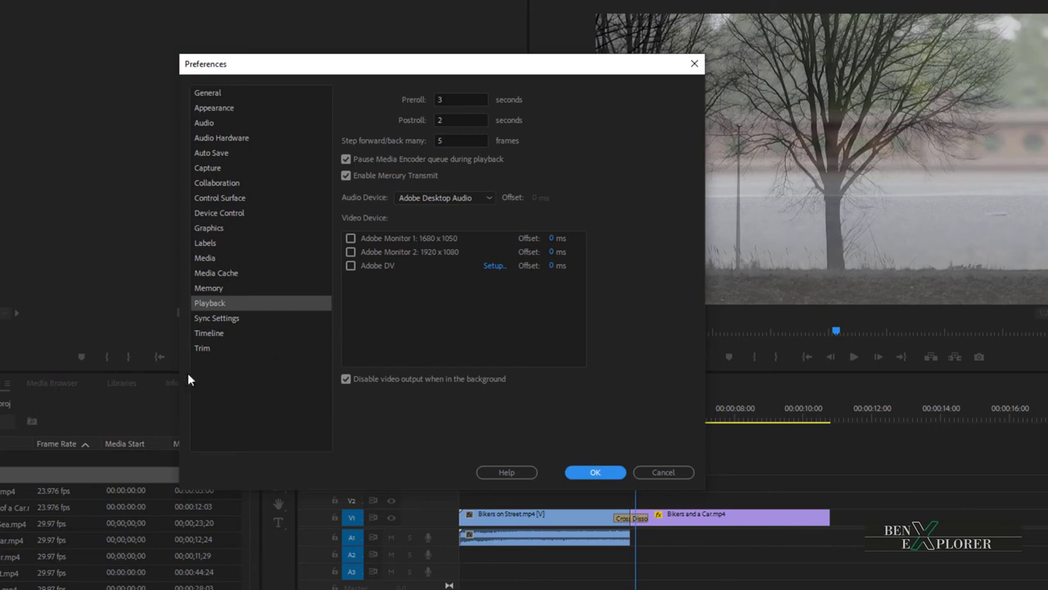
# Switch to the Timeline page: 30-frame video transition default, 5.00-second stills.
pyautogui.click(212, 336)
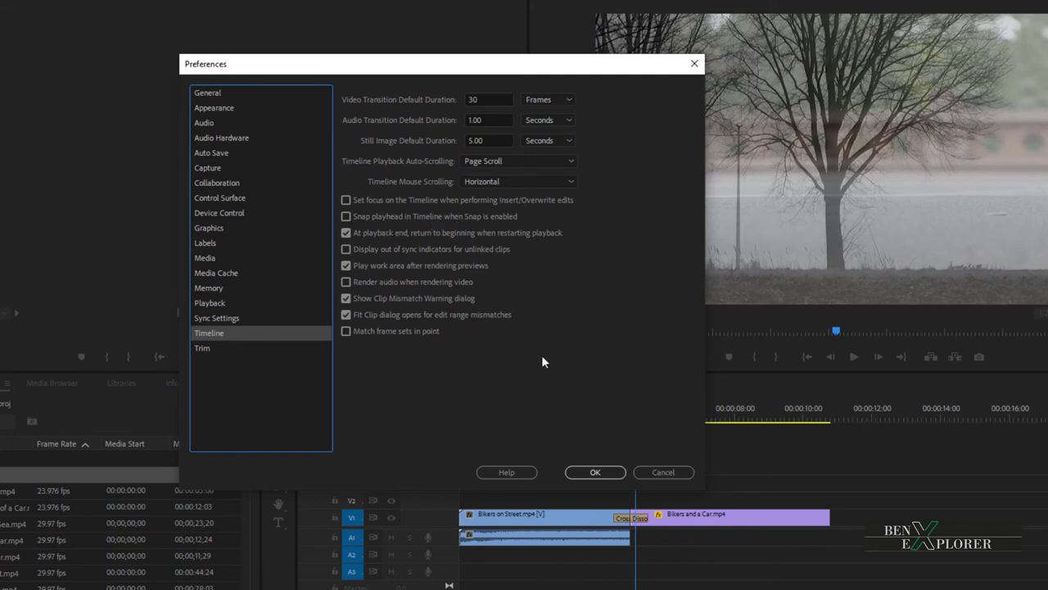
# Cancel Preferences and place A Biker At the Sea.mp4 on V1 right after Bikers and a Car.mp4.
pyautogui.click(661, 472)
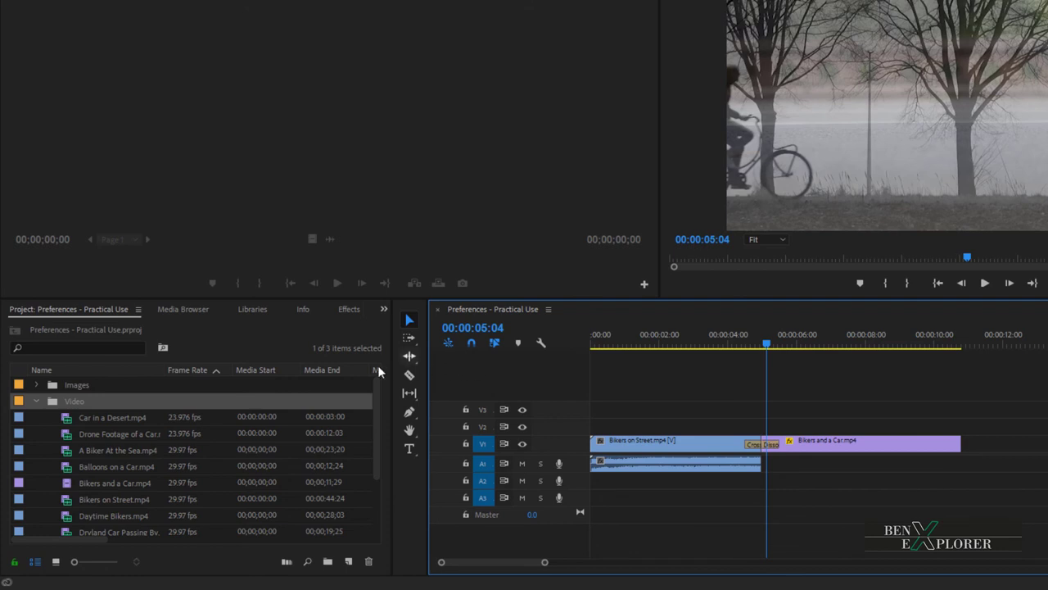
pyautogui.click(123, 449)
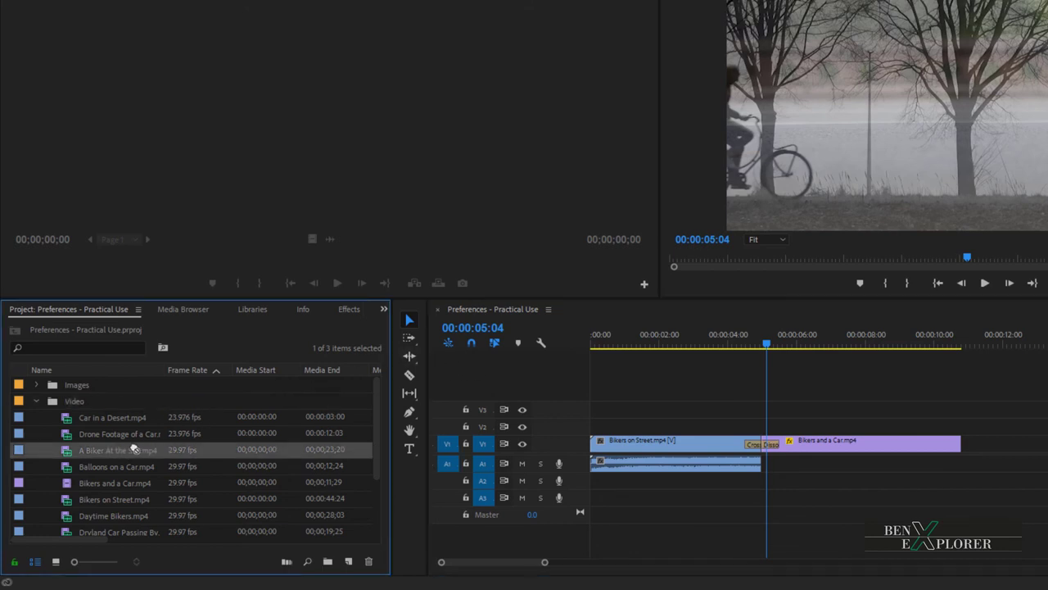
pyautogui.moveTo(420, 450); pyautogui.dragTo(977, 453)
pyautogui.moveTo(715, 452); pyautogui.dragTo(681, 446)
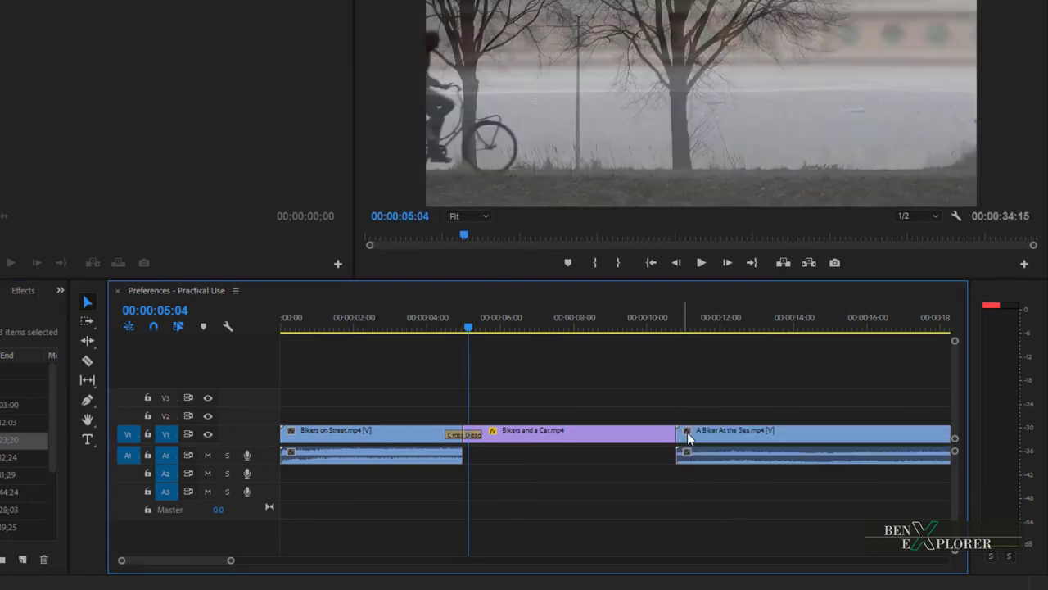
# Delete A Biker At the Sea.mp4 from the timeline and scrub the playhead around 00:00:04:25.
pyautogui.click(699, 432)
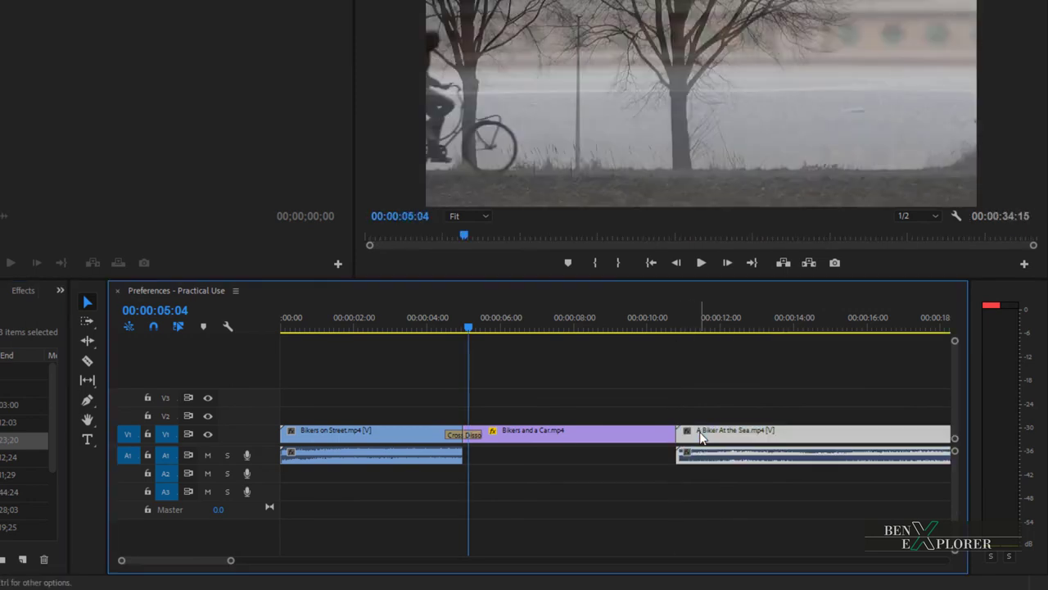
pyautogui.press('Delete')
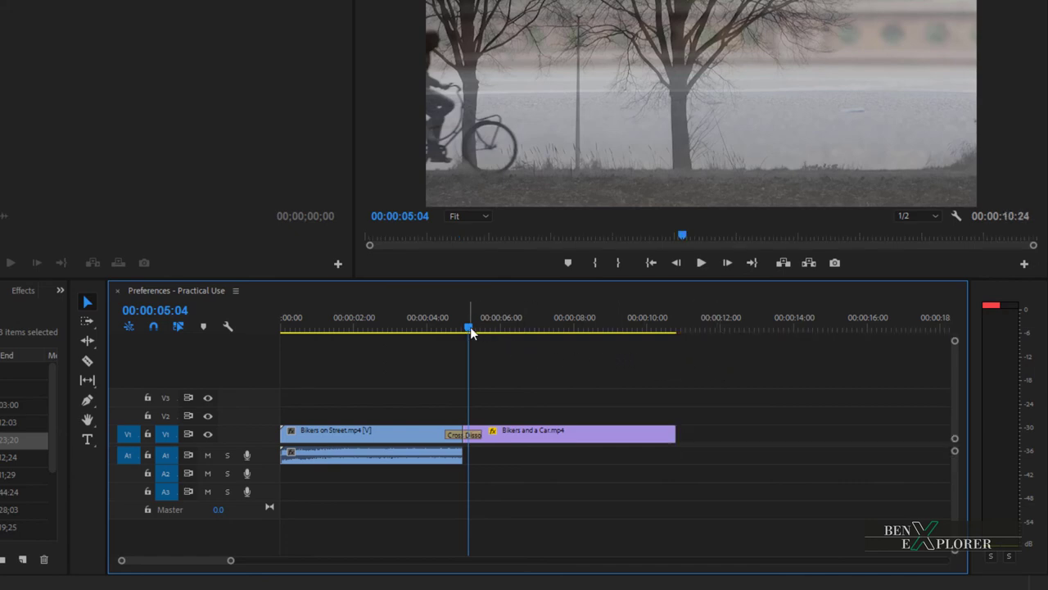
pyautogui.moveTo(470, 327); pyautogui.dragTo(508, 346)
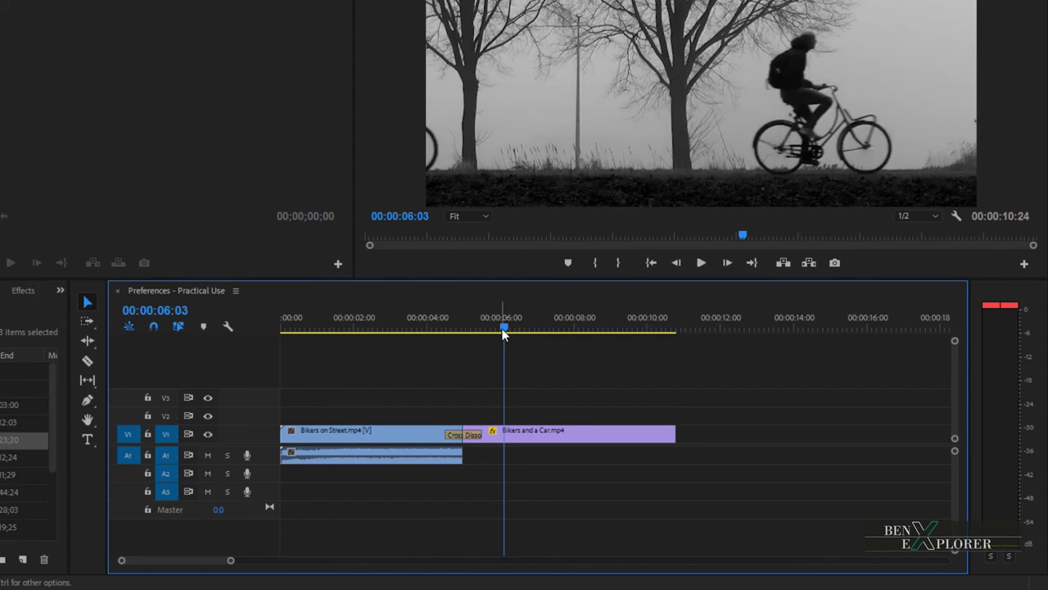
pyautogui.moveTo(504, 331); pyautogui.dragTo(483, 369)
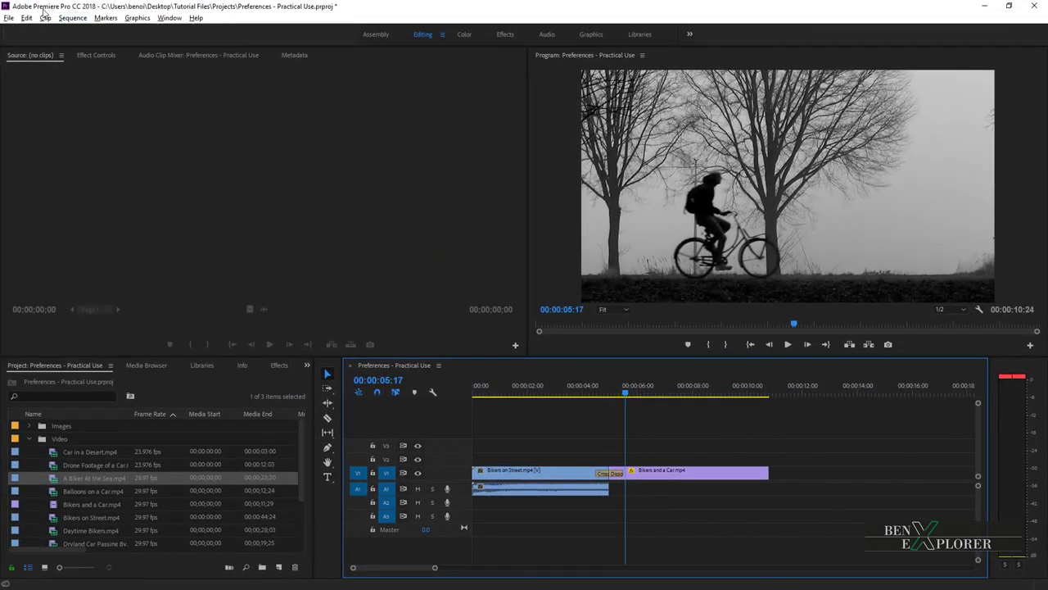
# Turn on 'Snap playhead in Timeline when Snap is enabled' in Timeline preferences and confirm.
pyautogui.click(27, 18)
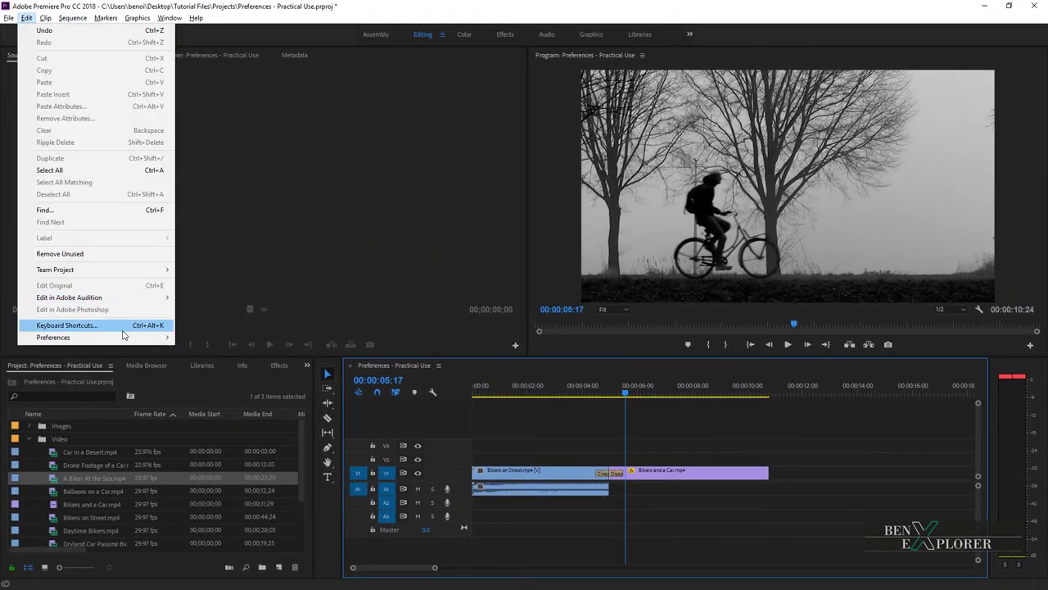
pyautogui.moveTo(125, 339)
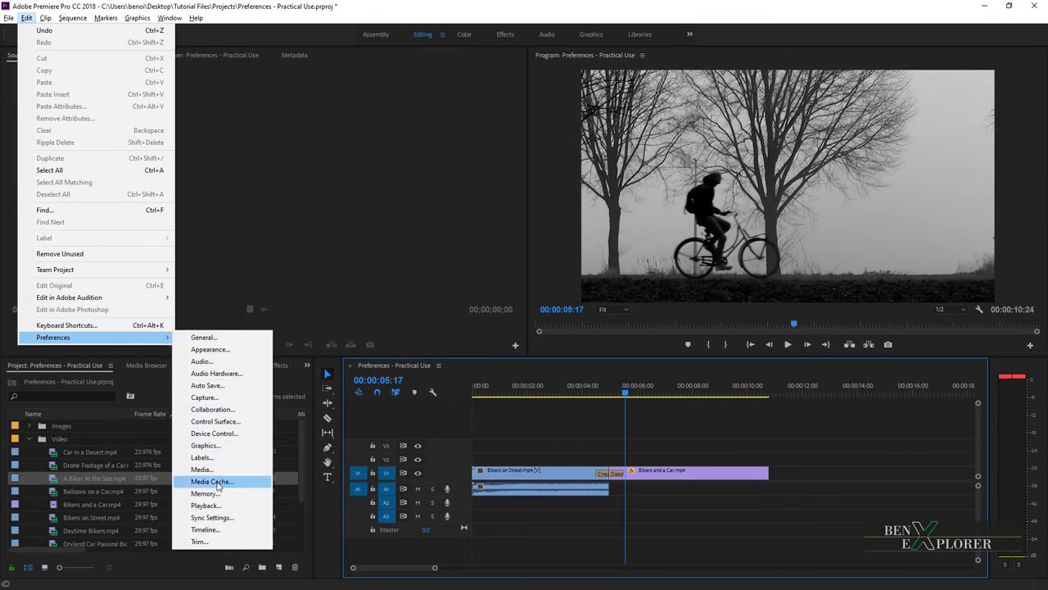
pyautogui.click(205, 529)
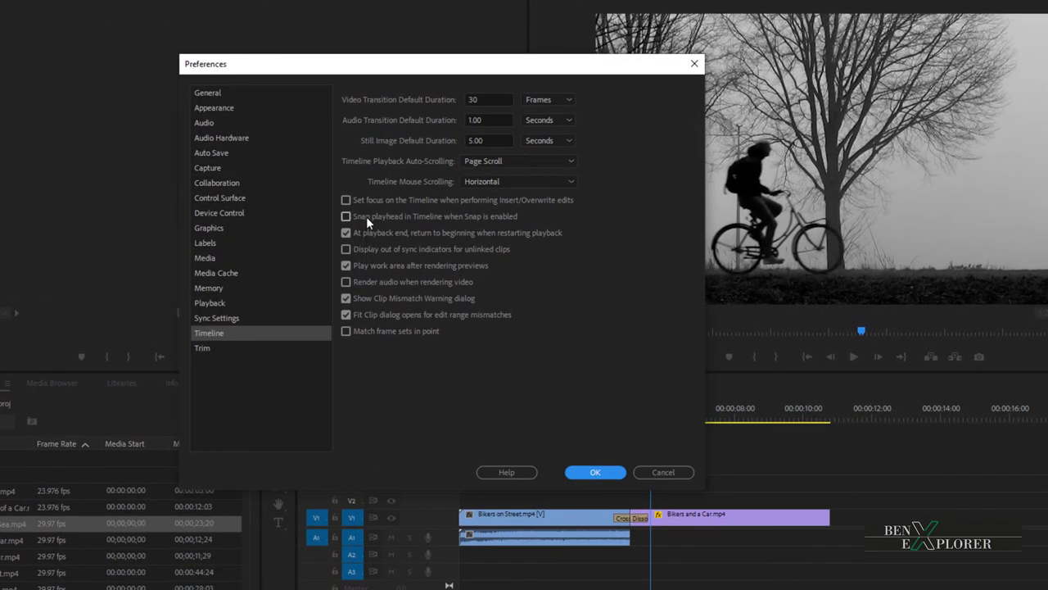
pyautogui.click(366, 216)
pyautogui.click(606, 473)
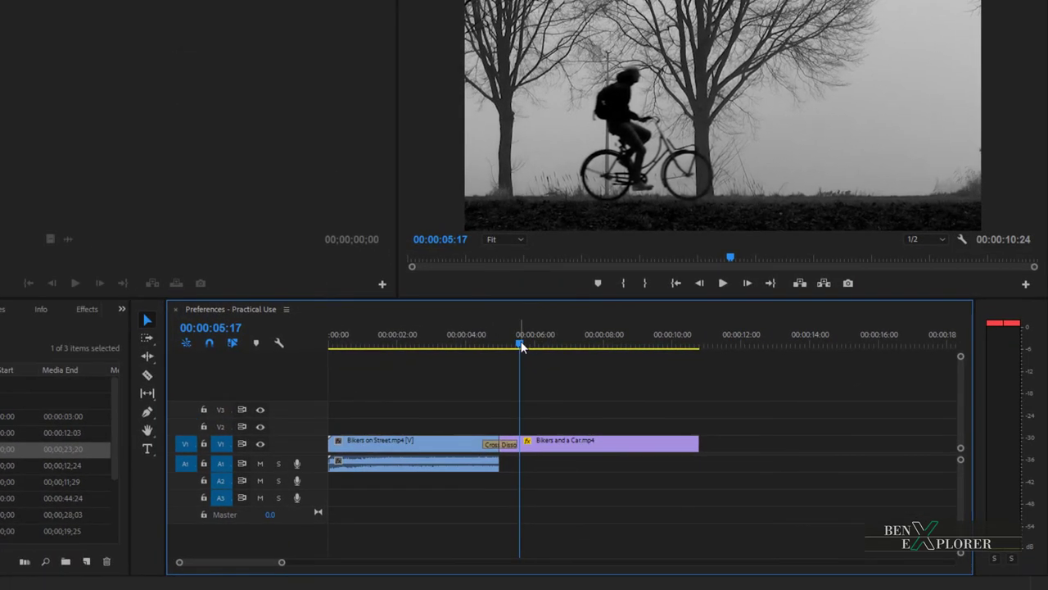
# Scrub across the cut with Snap off, then re-enable Snap and snap the playhead to 00:00:05:00.
pyautogui.moveTo(521, 346); pyautogui.dragTo(502, 363)
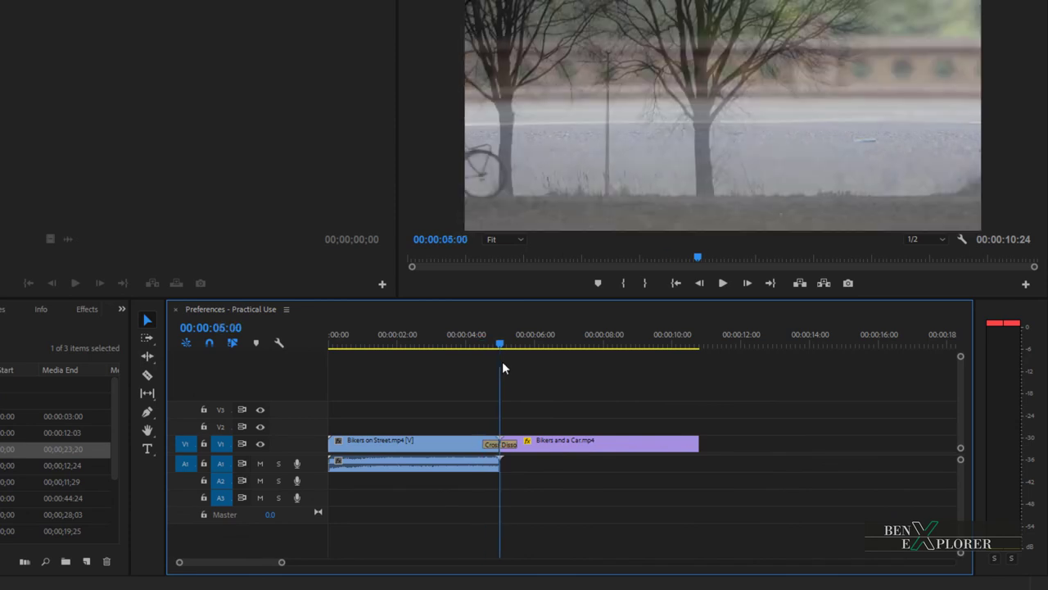
pyautogui.click(209, 343)
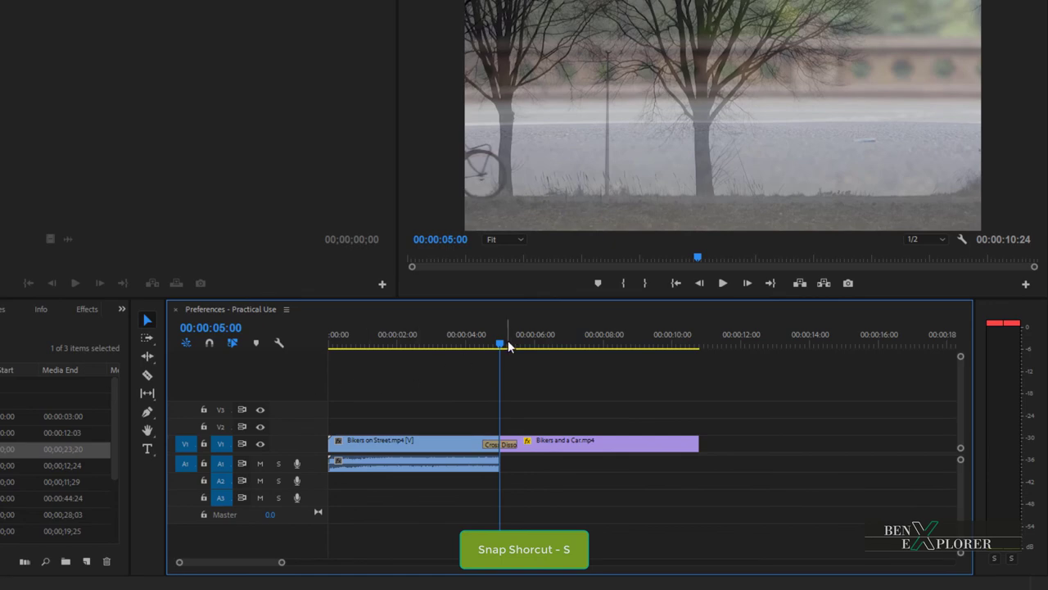
pyautogui.moveTo(498, 347); pyautogui.dragTo(456, 345)
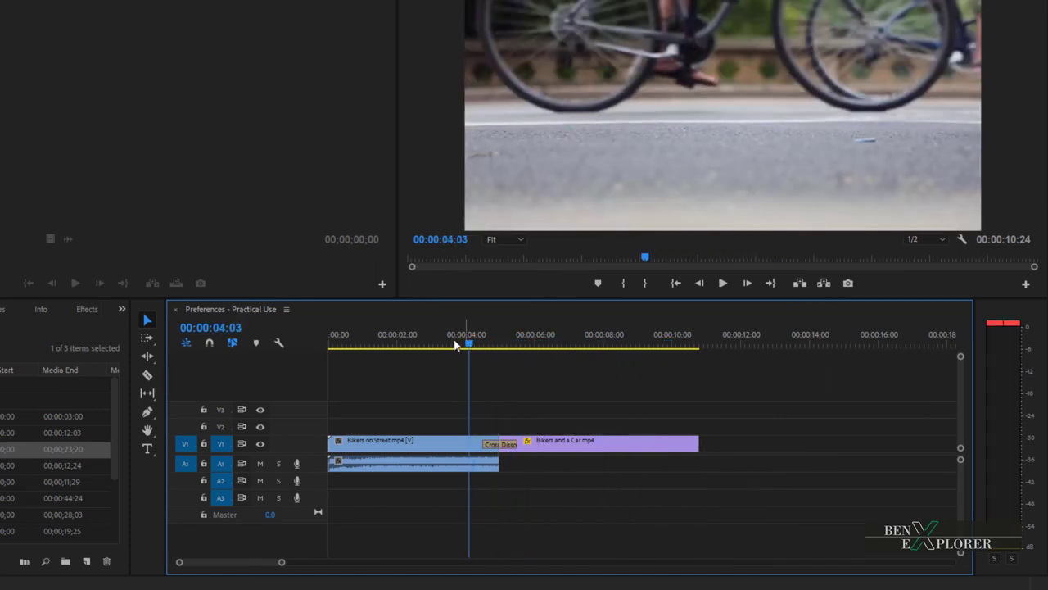
pyautogui.click(209, 343)
pyautogui.moveTo(469, 347); pyautogui.dragTo(521, 350)
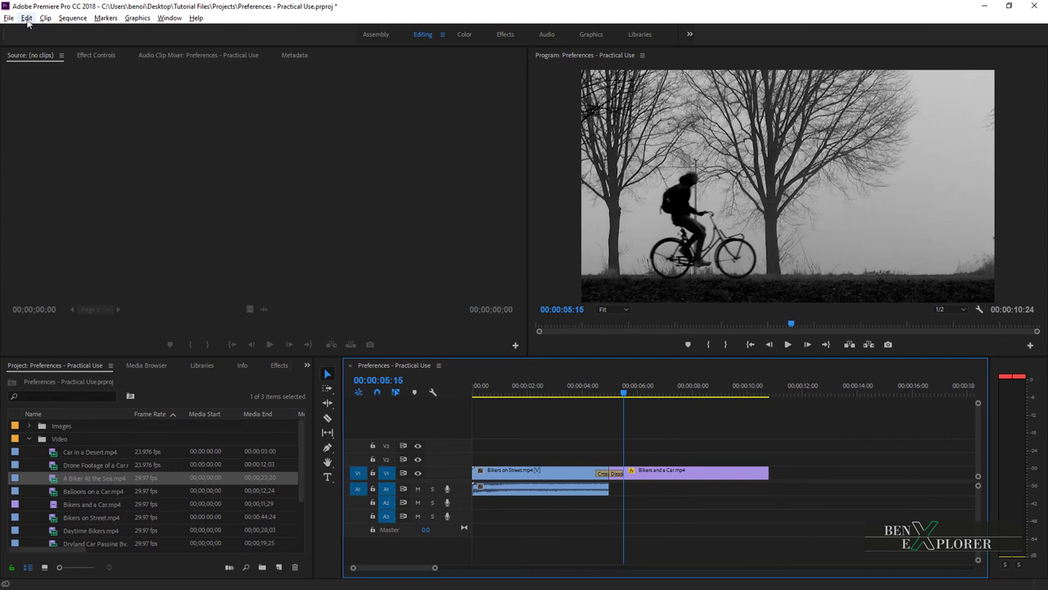
# Open the Auto Save category of Premiere Pro's Preferences.
pyautogui.click(27, 18)
pyautogui.moveTo(132, 341)
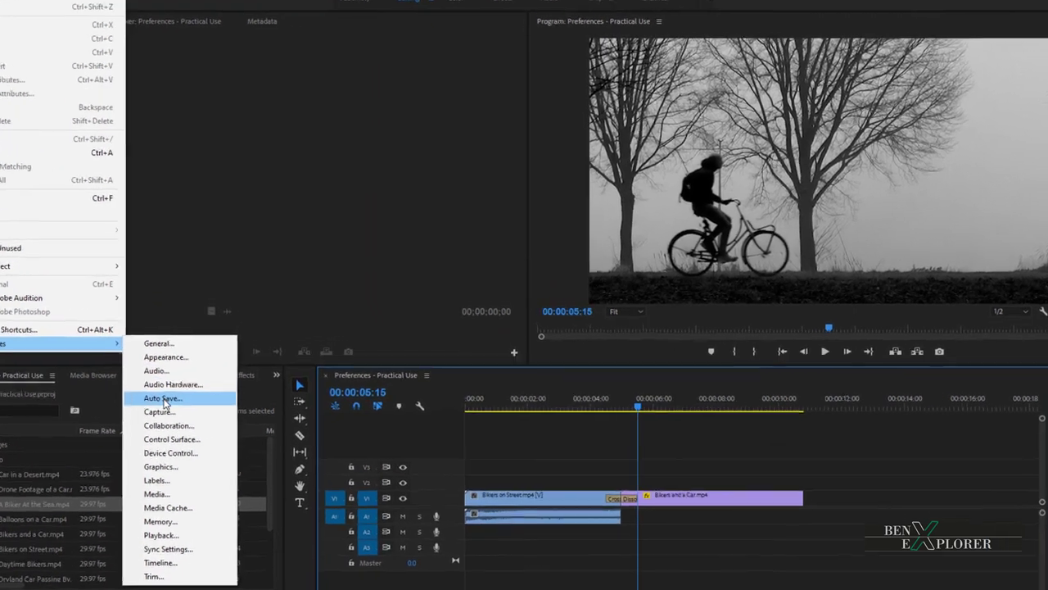
pyautogui.click(392, 359)
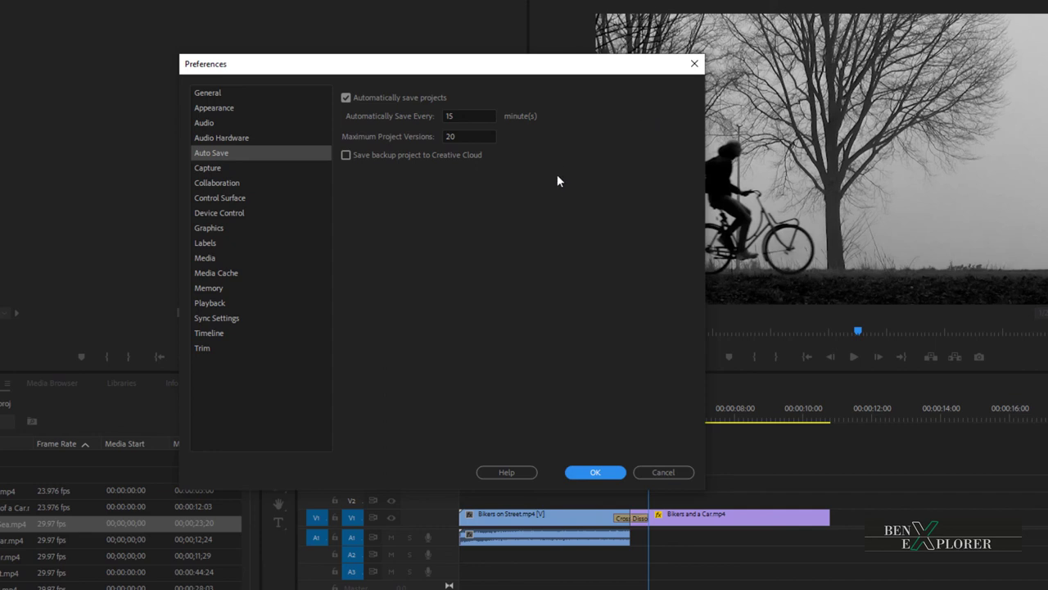
# Change the auto save interval from 15 to 10 minutes, leaving maximum project versions at 20.
pyautogui.click(460, 117)
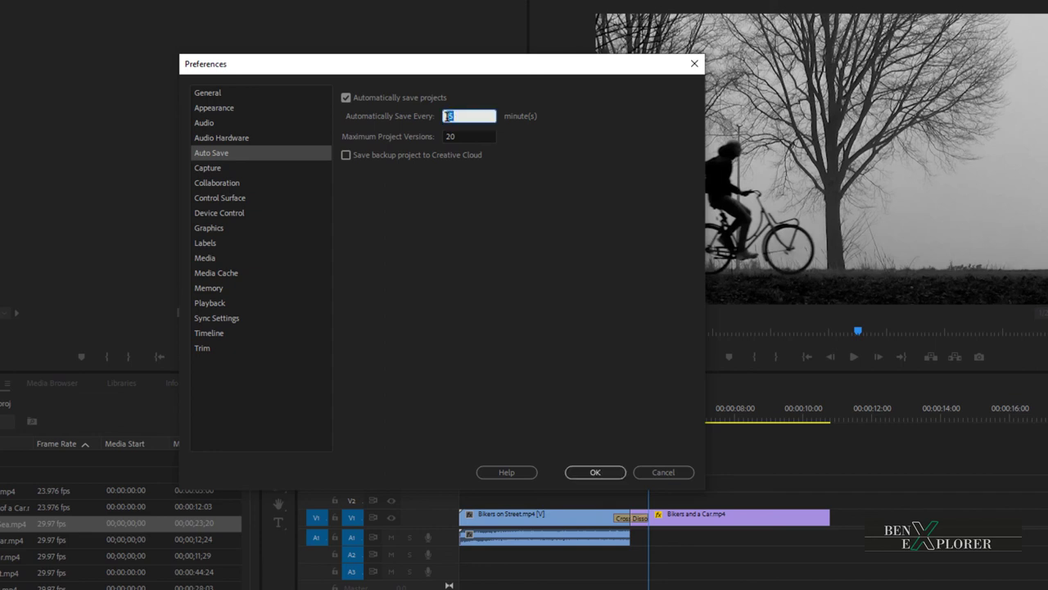
pyautogui.click(470, 135)
pyautogui.doubleClick(471, 135)
pyautogui.click(578, 146)
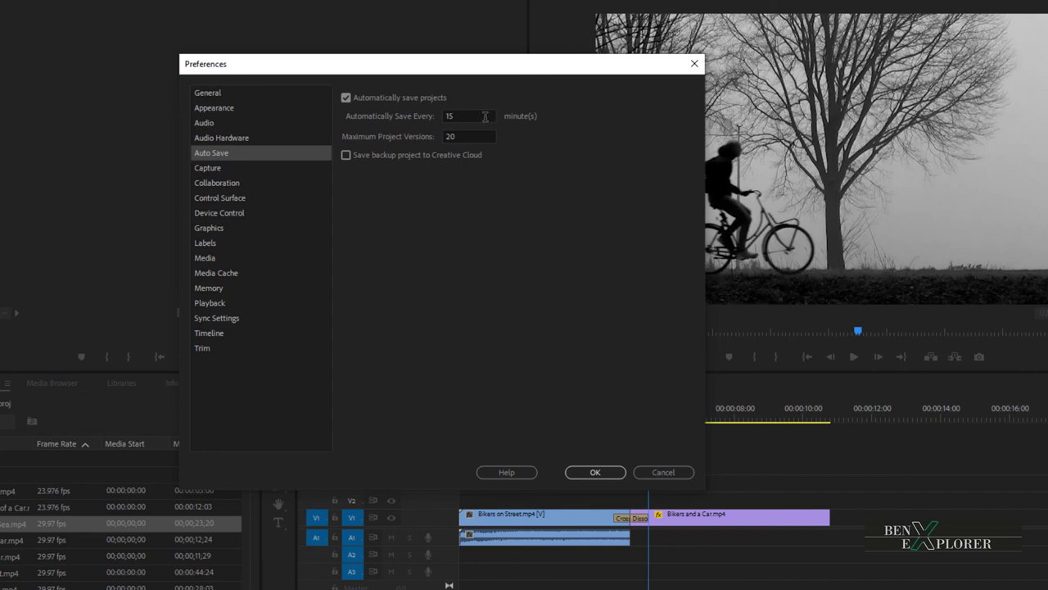
pyautogui.click(462, 116)
pyautogui.moveTo(462, 116); pyautogui.dragTo(442, 120)
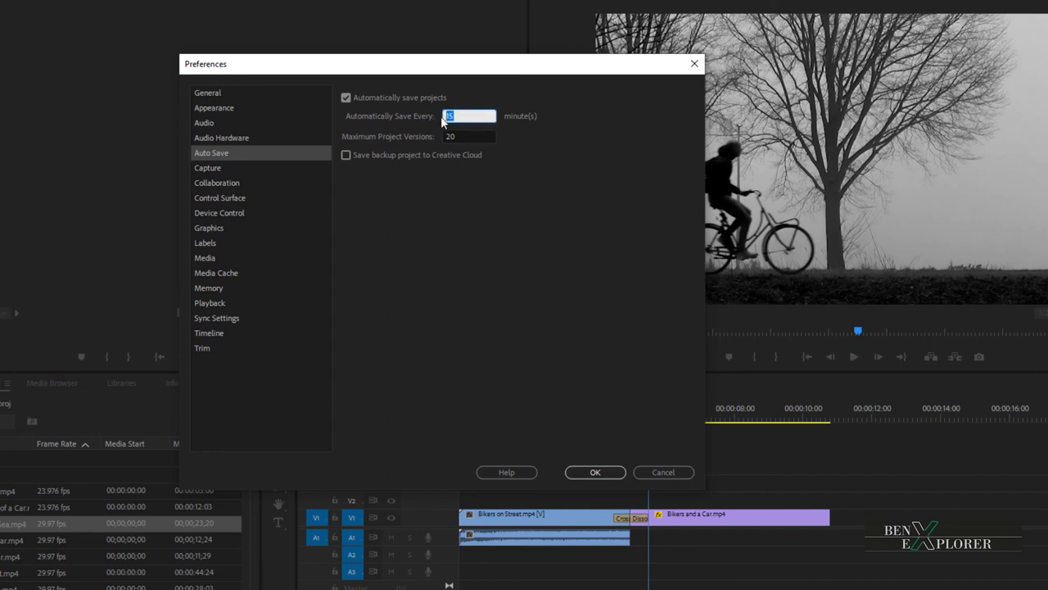
pyautogui.write('10')
pyautogui.click(575, 142)
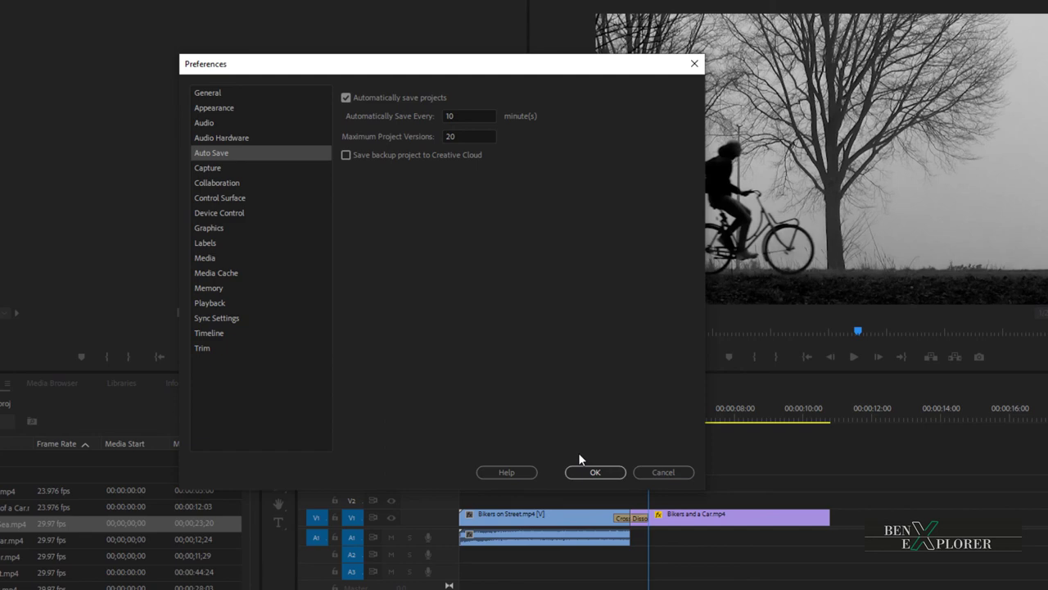
# Confirm Preferences with OK so the 10-minute auto save takes effect.
pyautogui.click(585, 471)
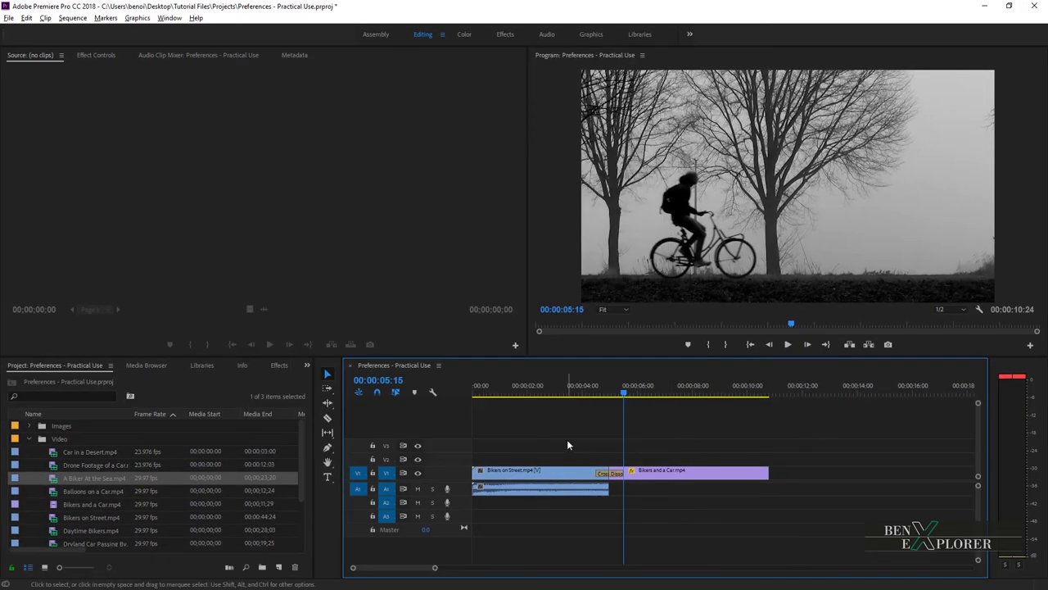